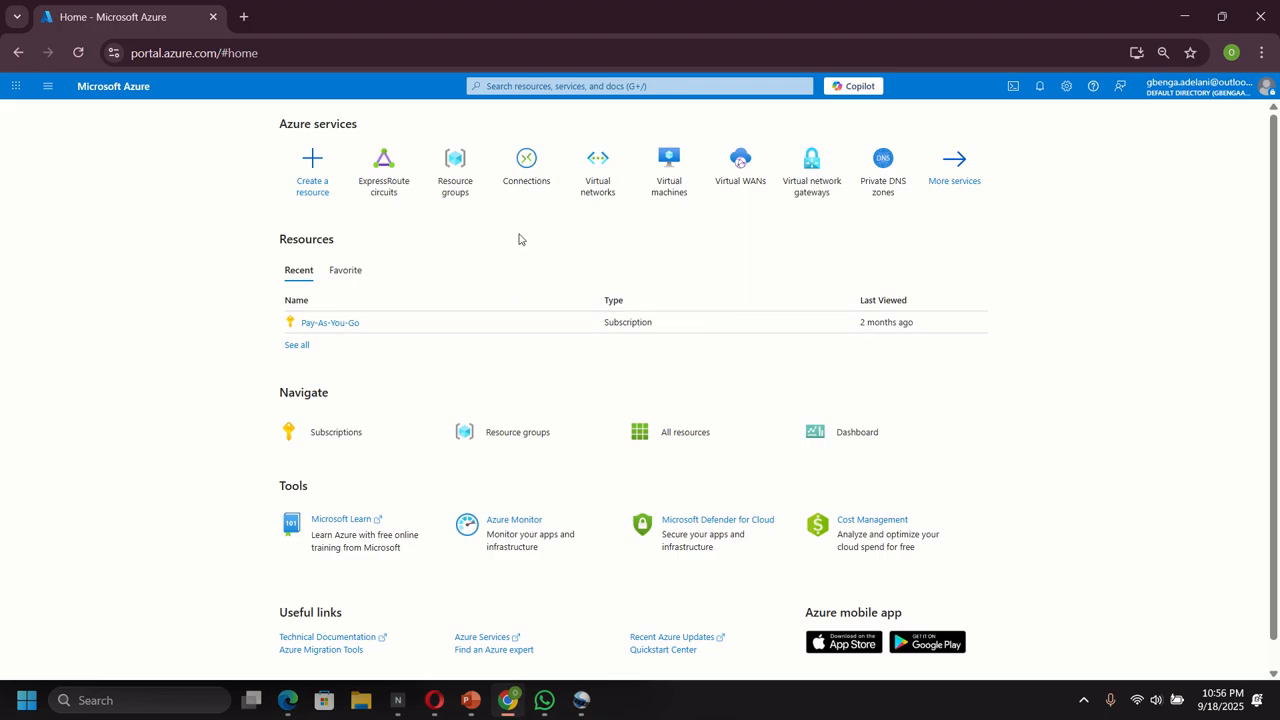
Start a new virtual network named CoreServicesVNet in a new resource group named ContosoResourceGroup
click(597, 188)
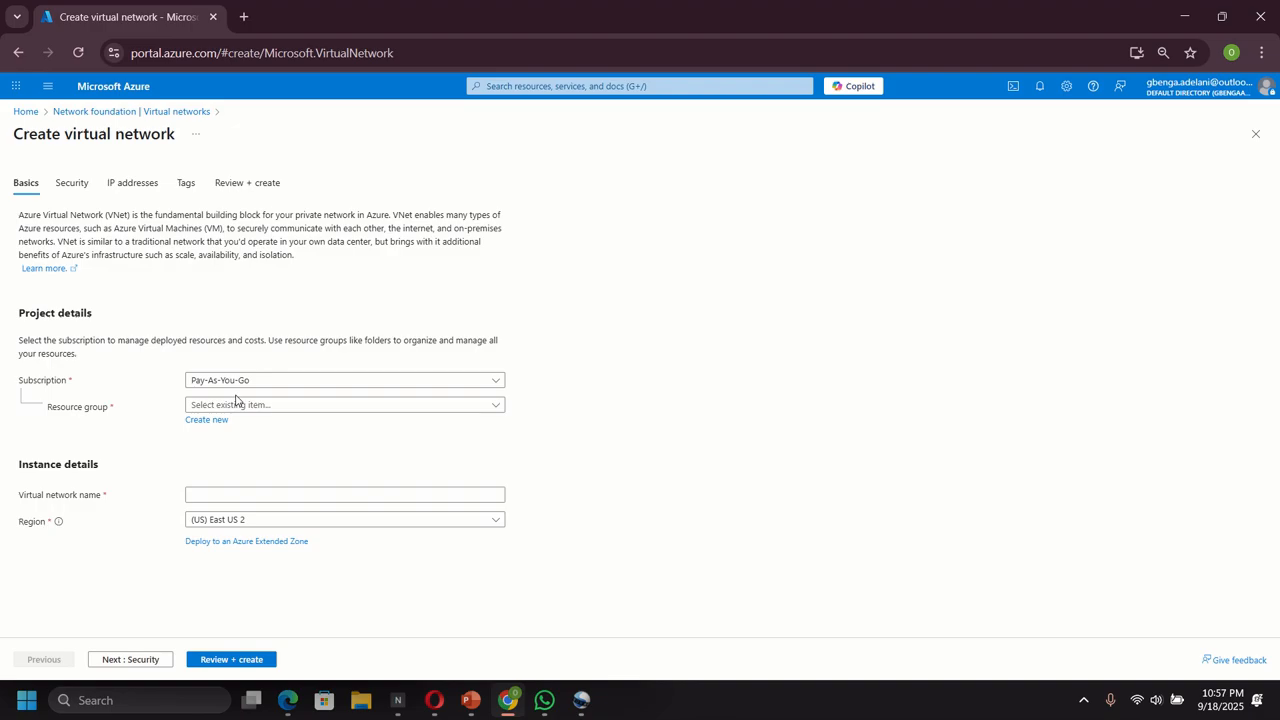
click(306, 403)
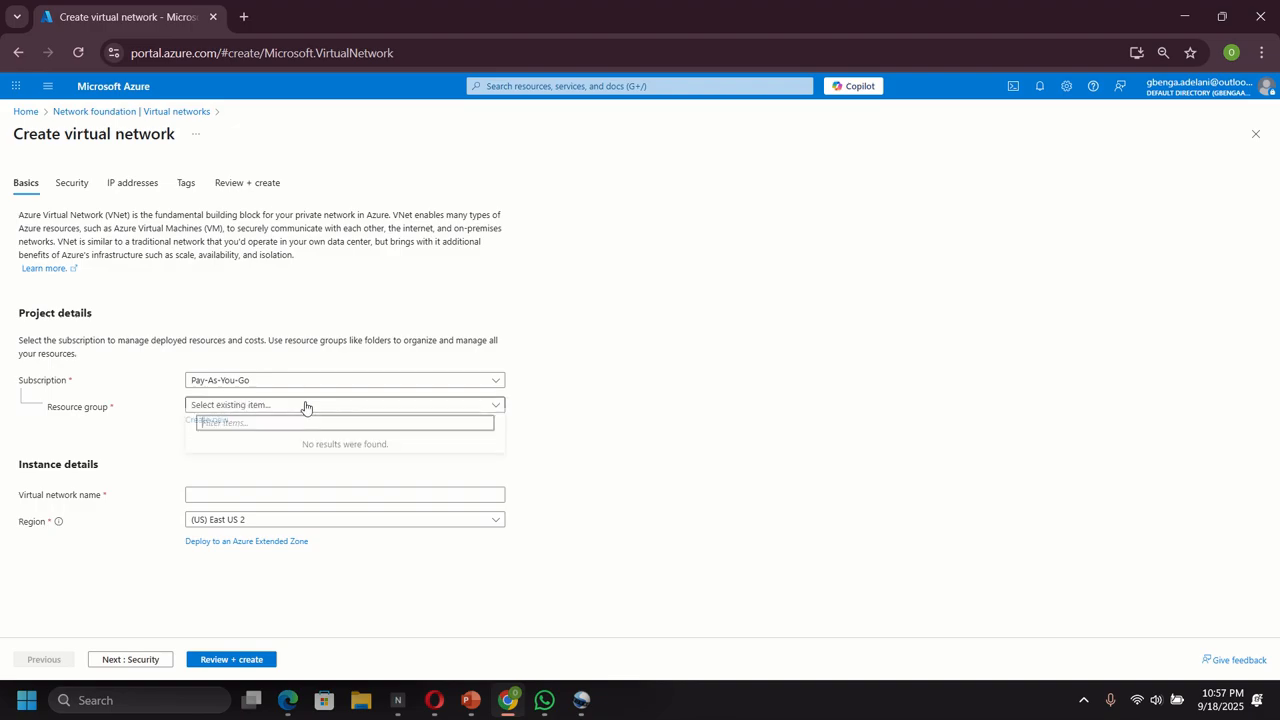
click(596, 392)
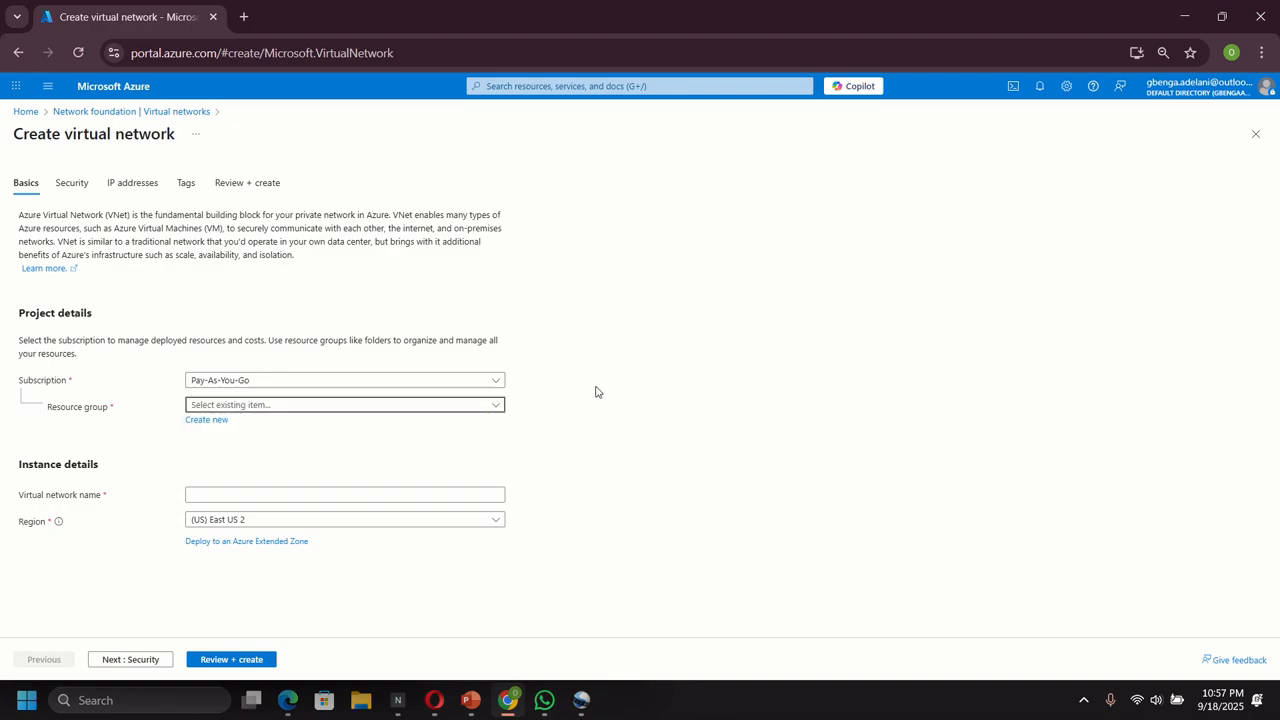
click(207, 420)
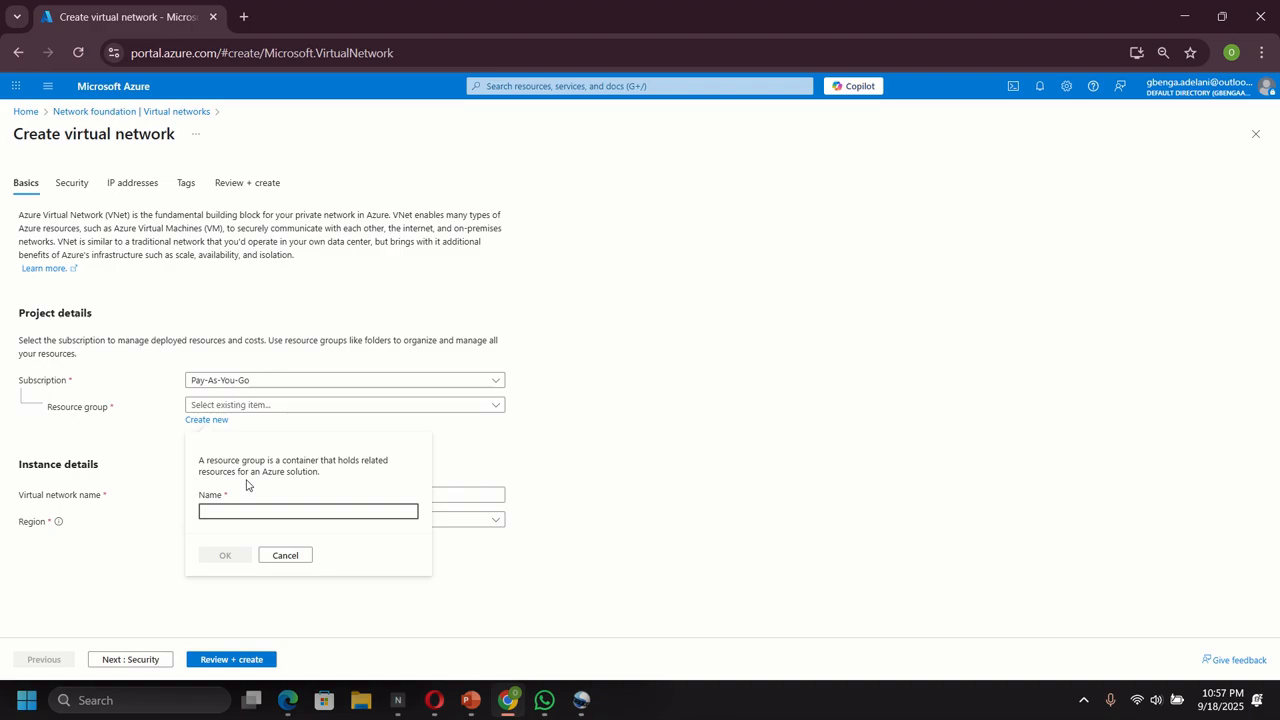
text(contos)
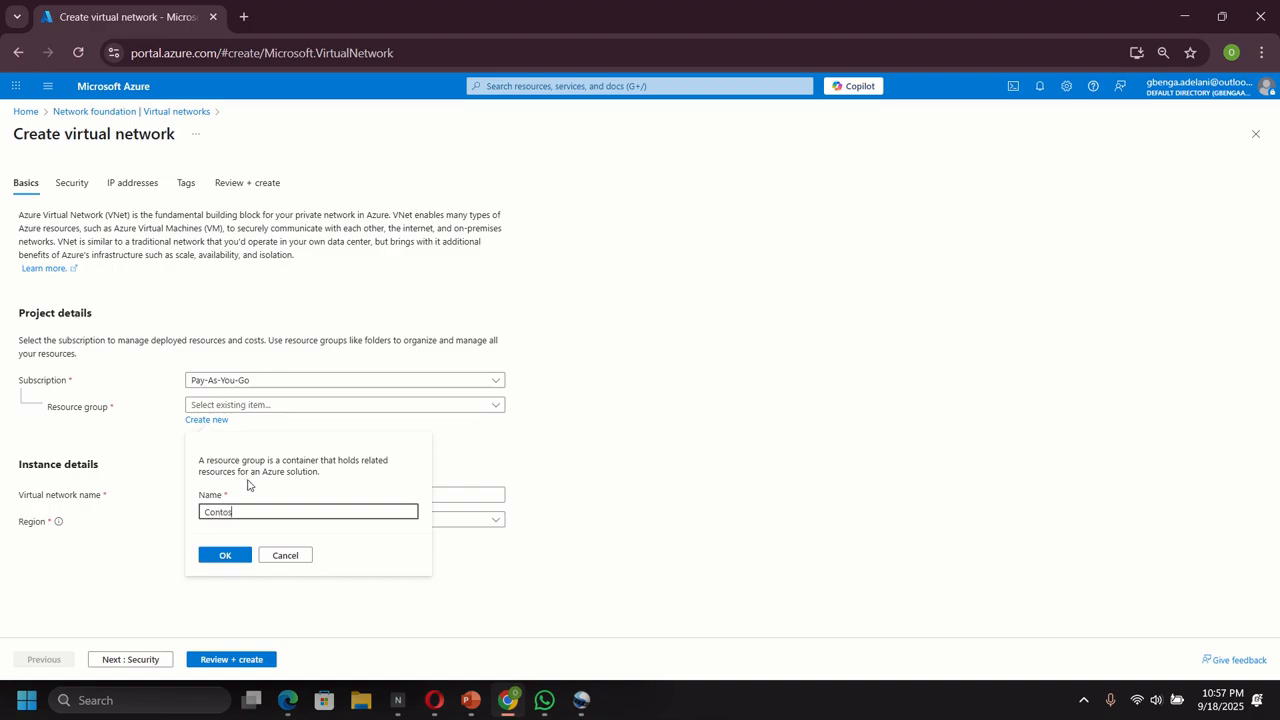
text(oResourceGroup)
click(225, 555)
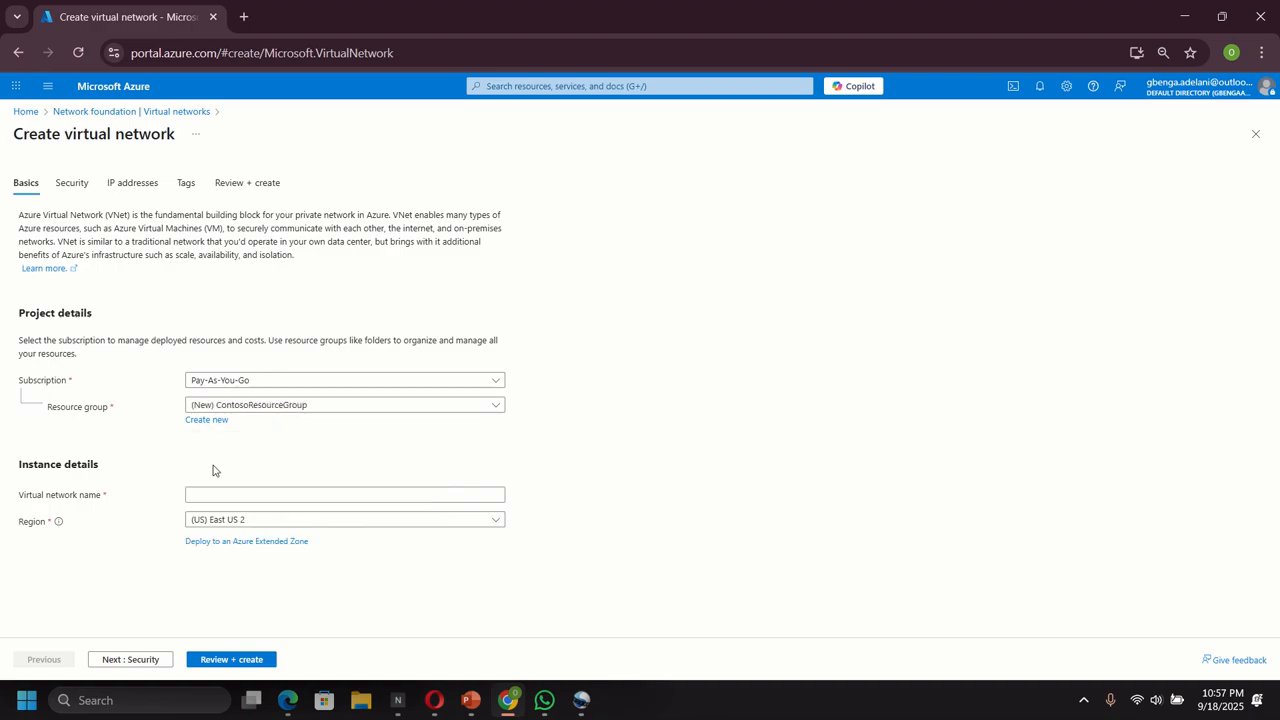
click(200, 497)
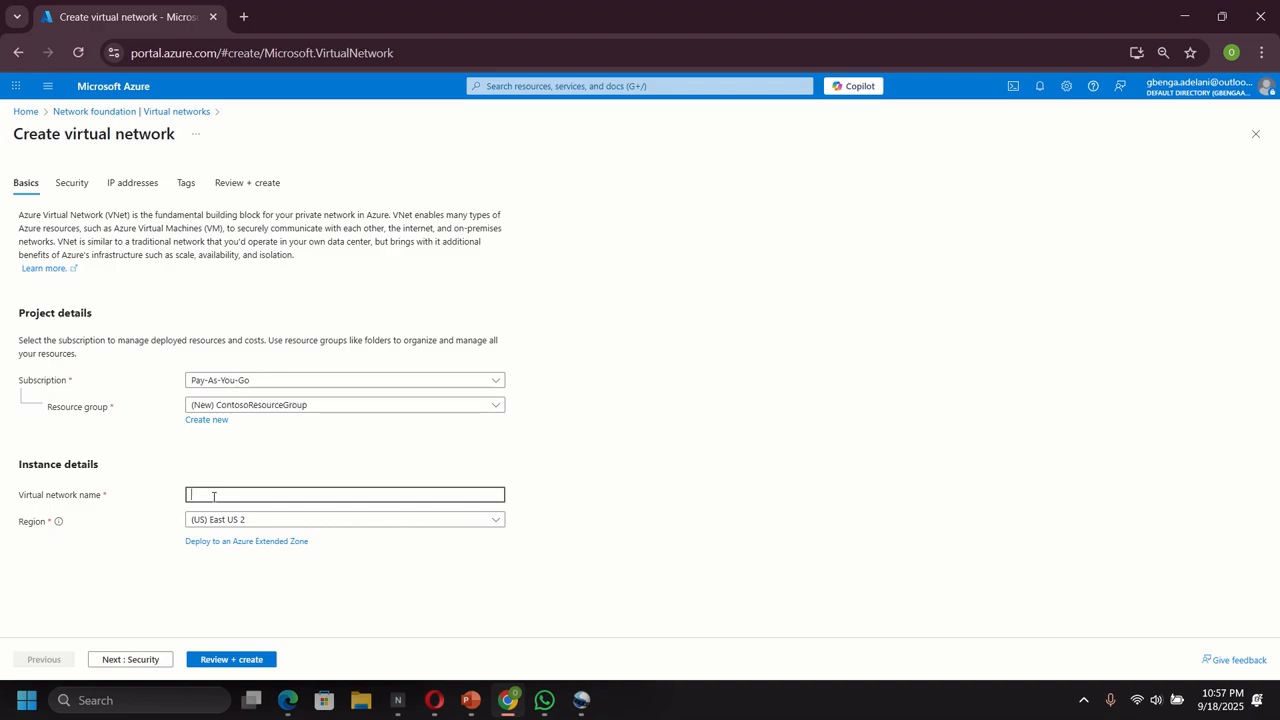
text(CoreServicesVNet)
Set the virtual network's IPv4 address space to 10.20.0.0 and delete the default subnet
click(134, 186)
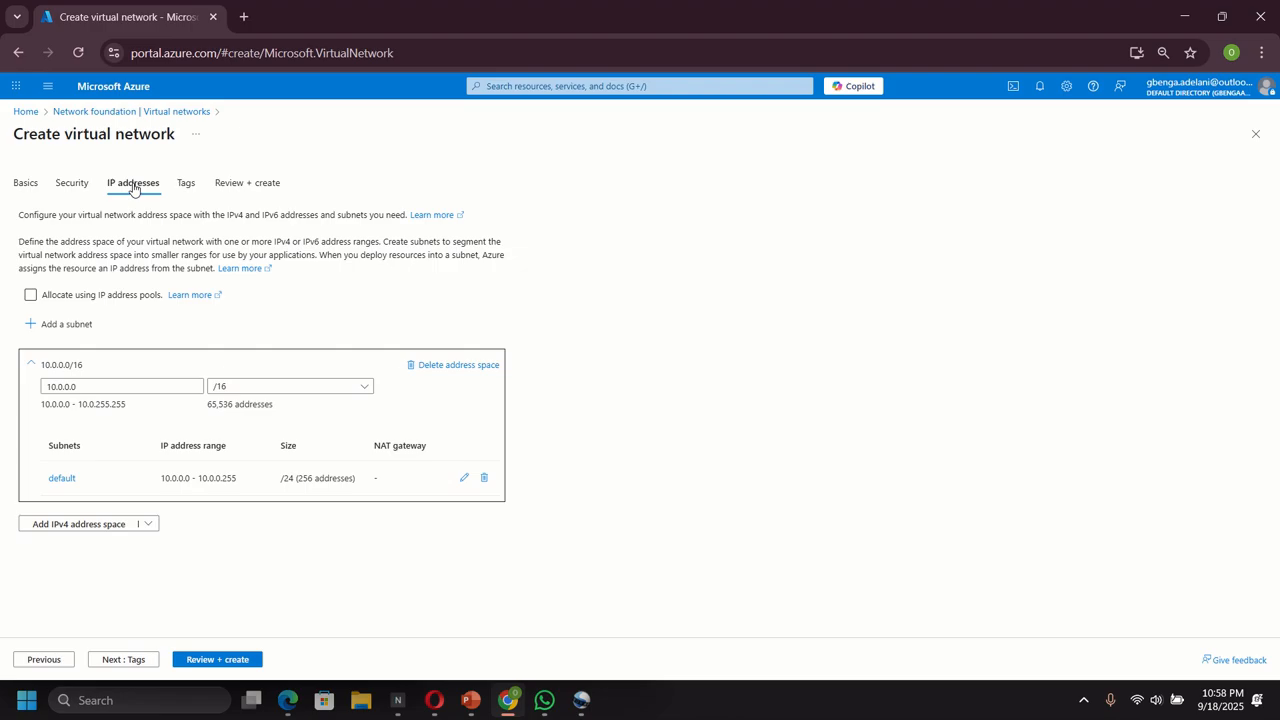
click(57, 389)
key(BackSpace)
text(2)
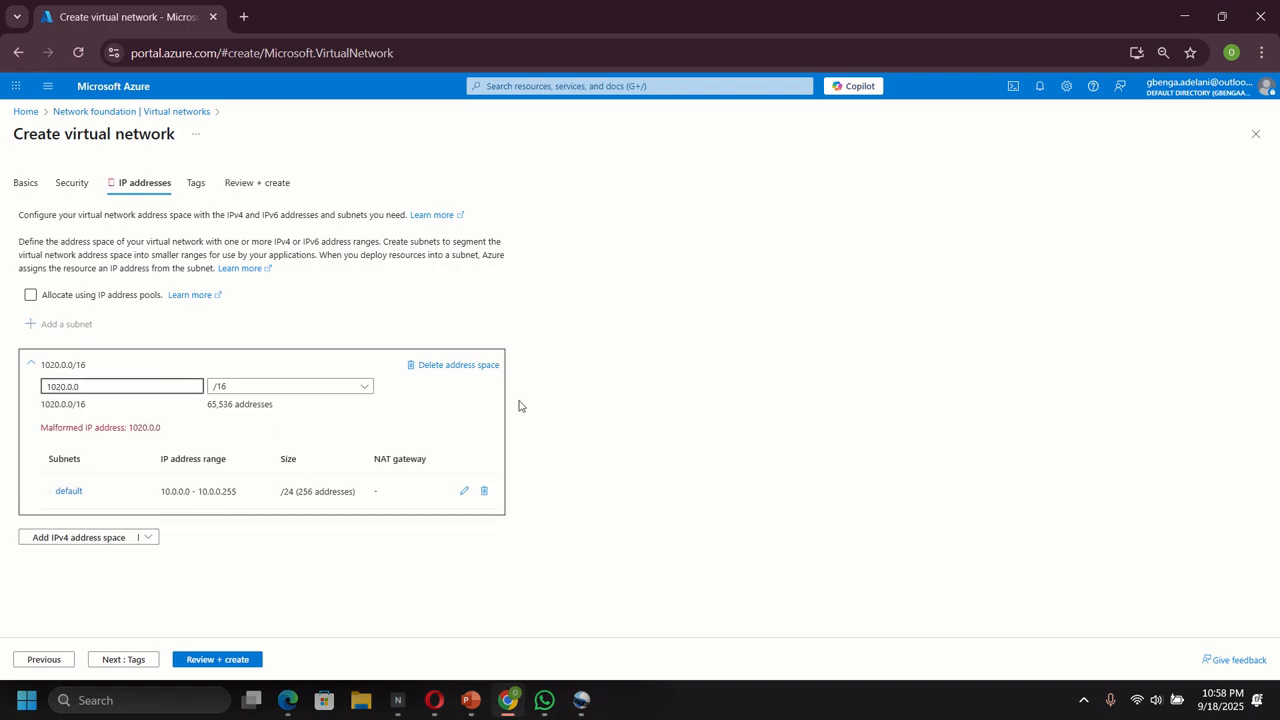
key(BackSpace)
text(.0)
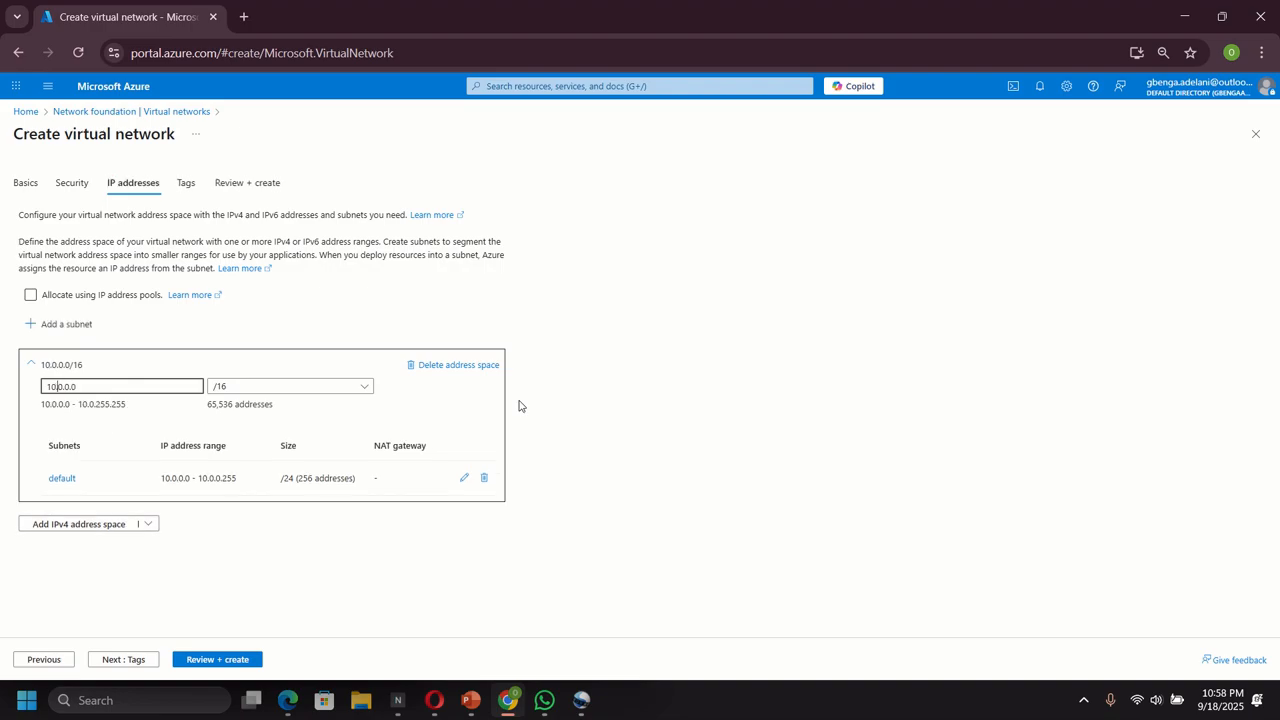
text(2)
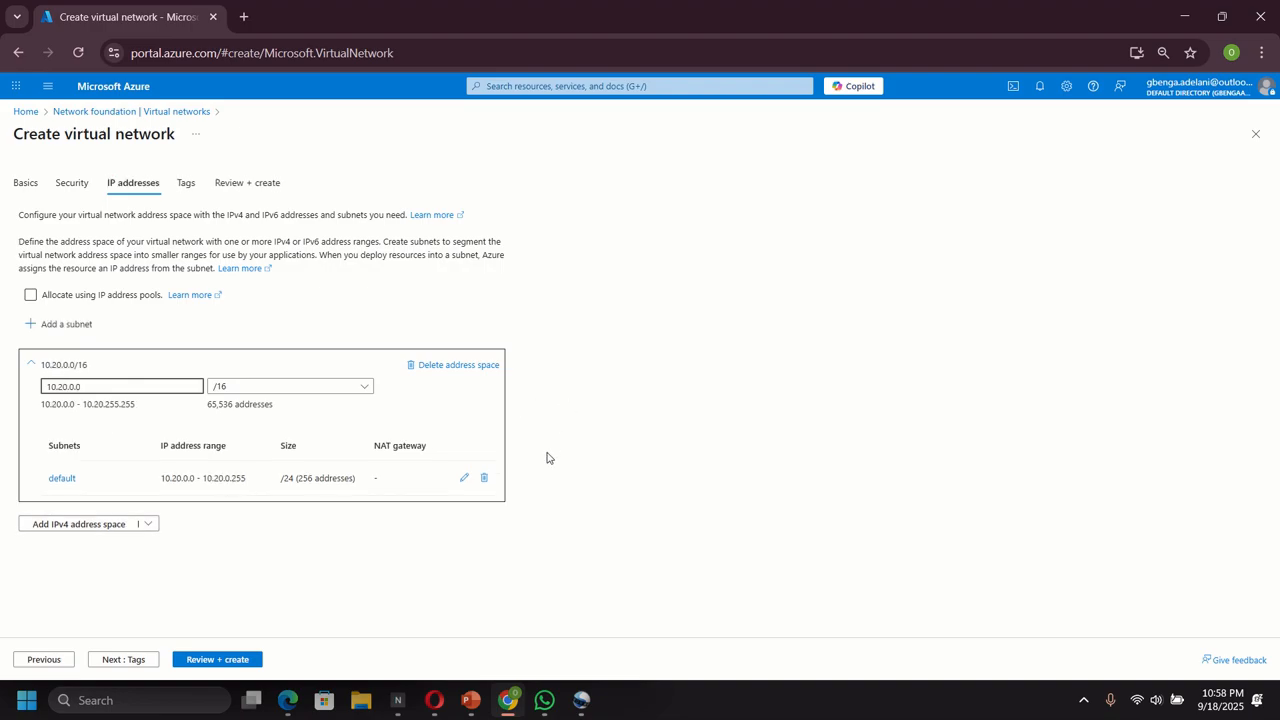
click(483, 480)
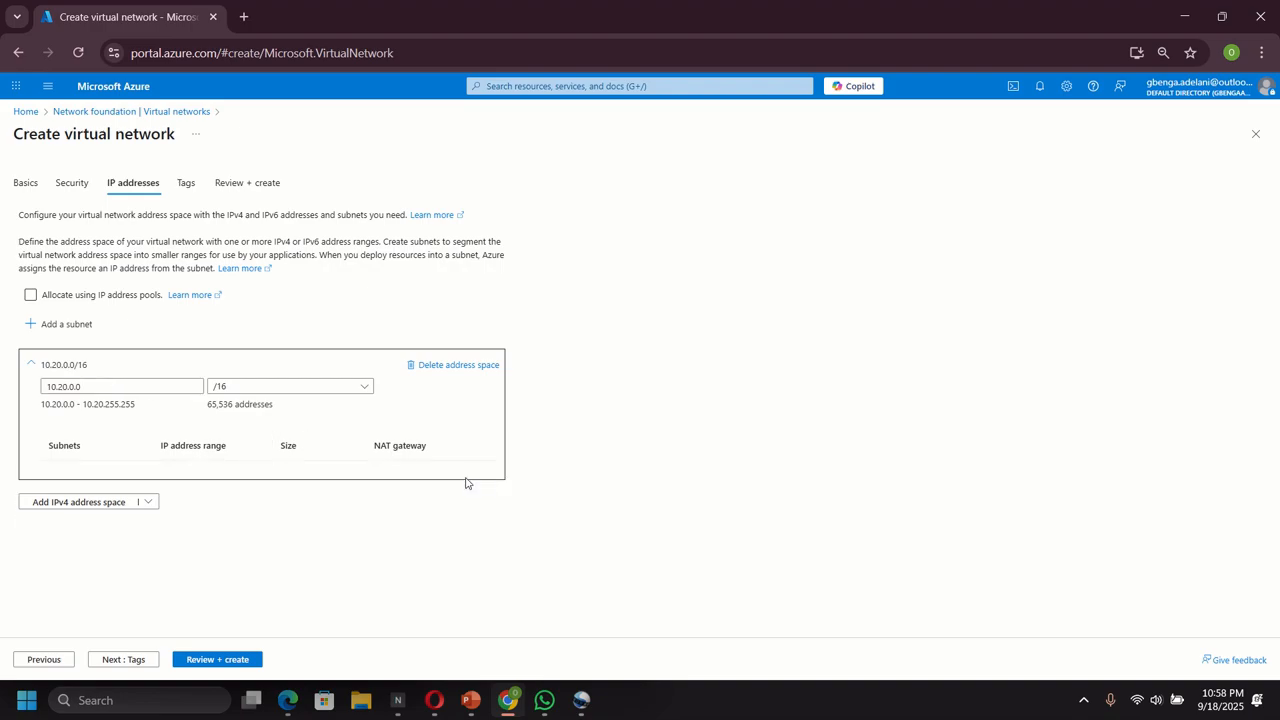
Add a subnet with the Virtual Network Gateway purpose, and validate and deploy the virtual network
click(63, 324)
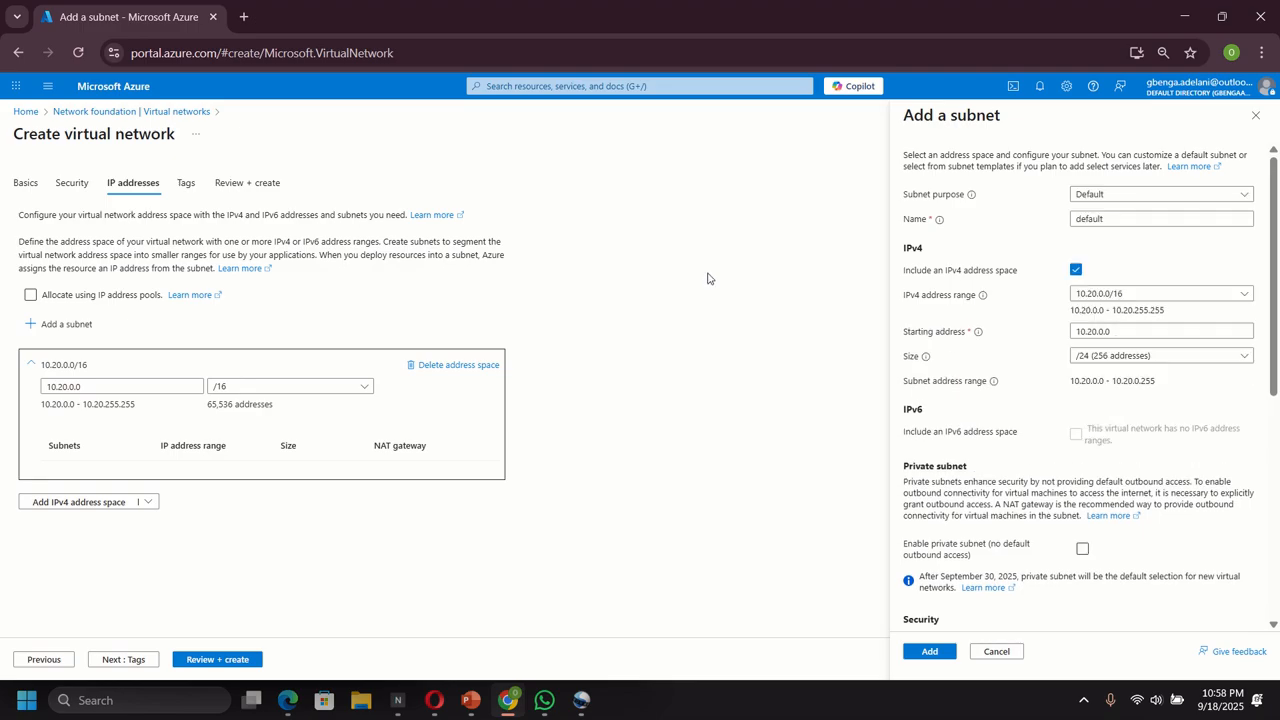
click(1125, 198)
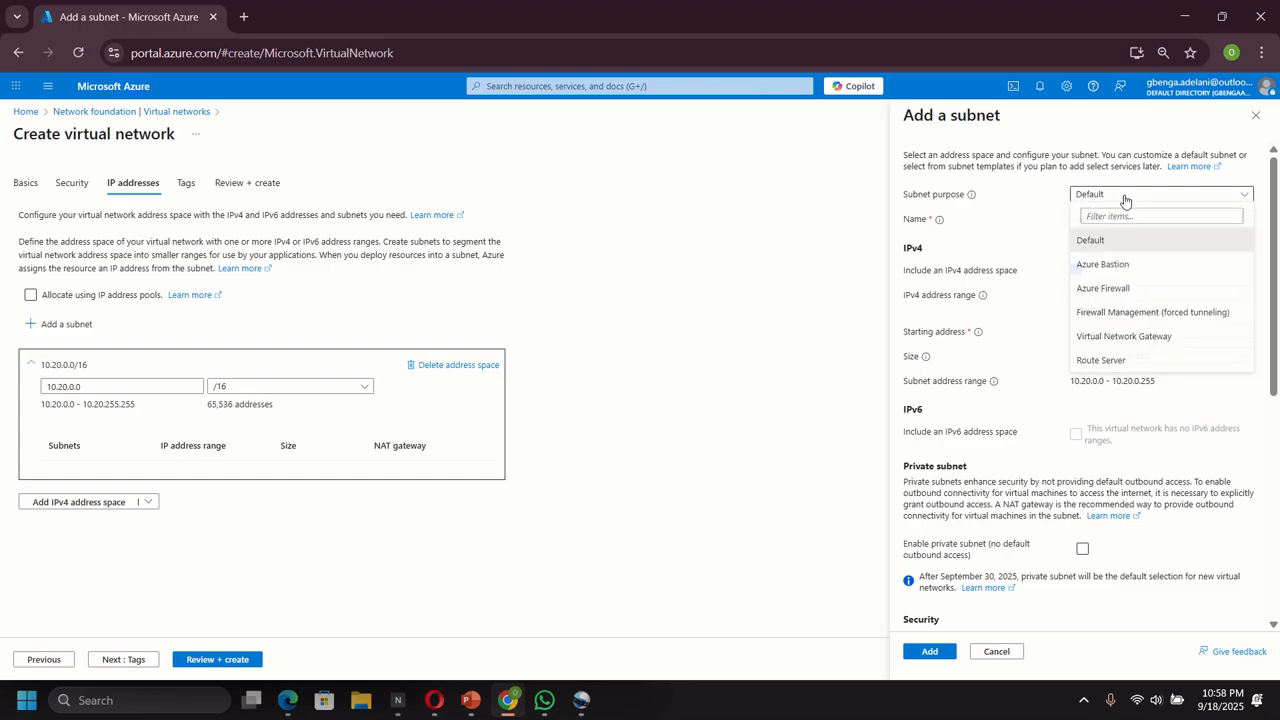
click(1103, 338)
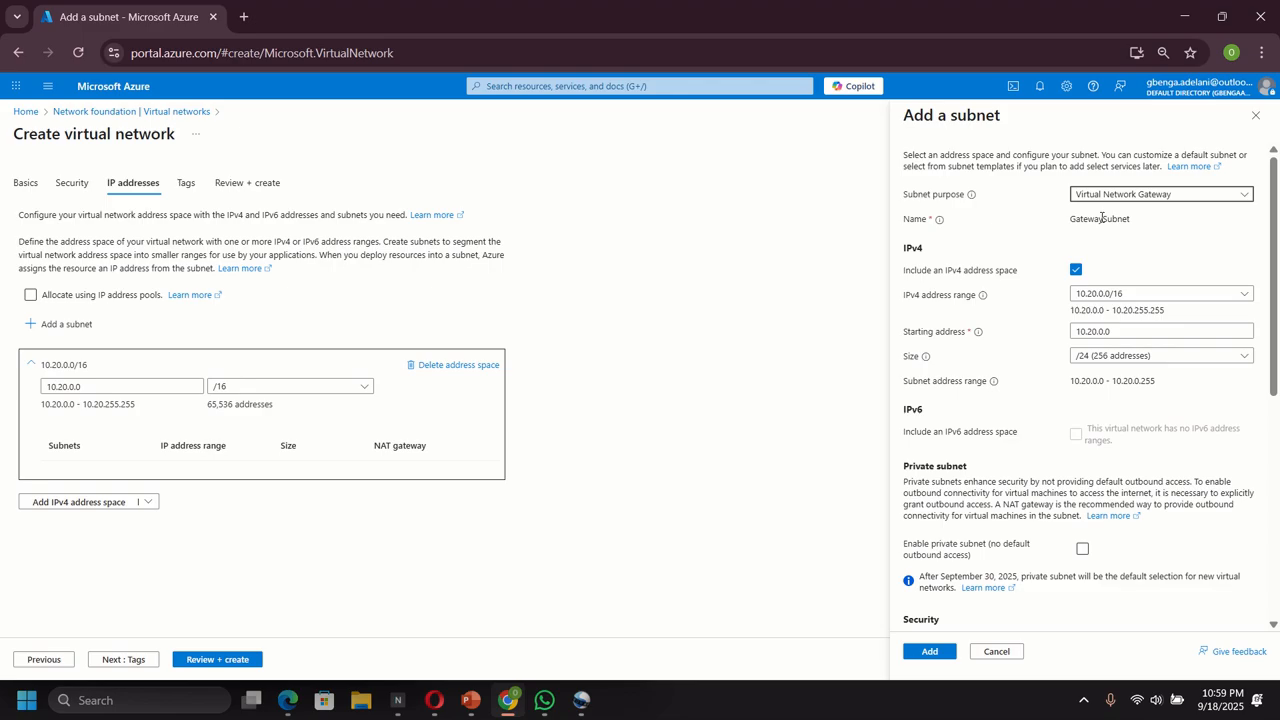
click(930, 651)
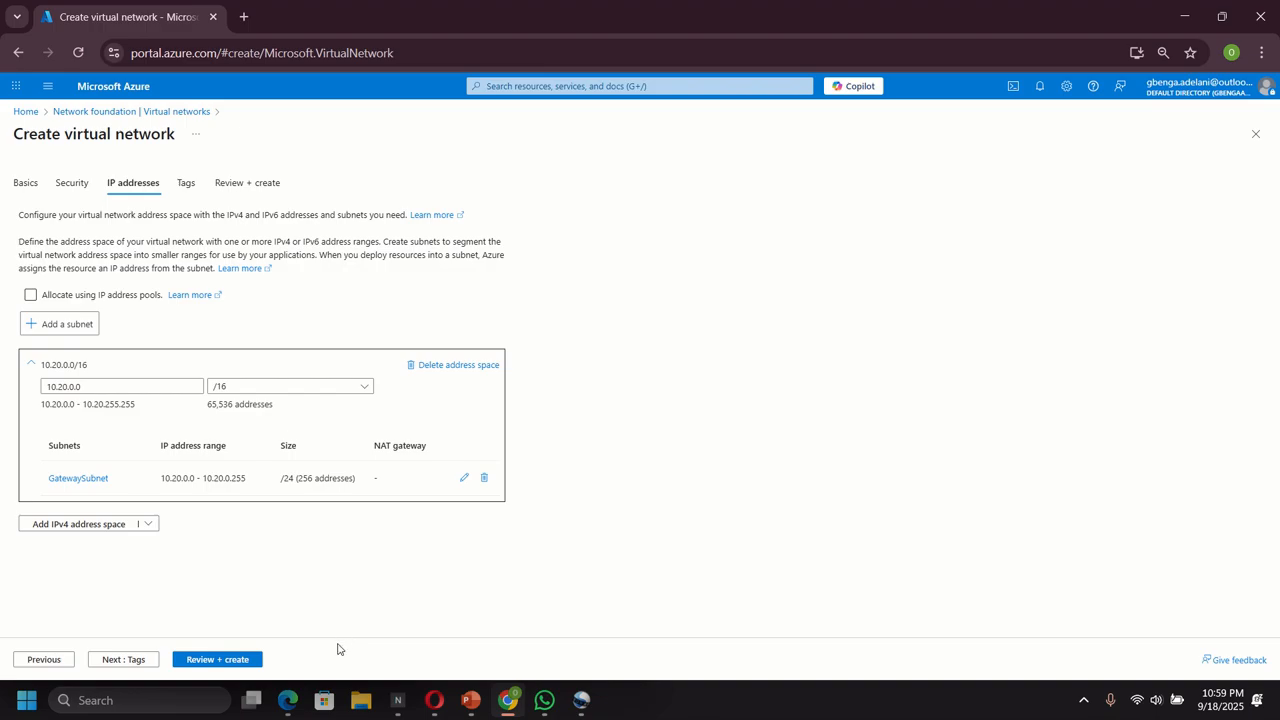
click(217, 659)
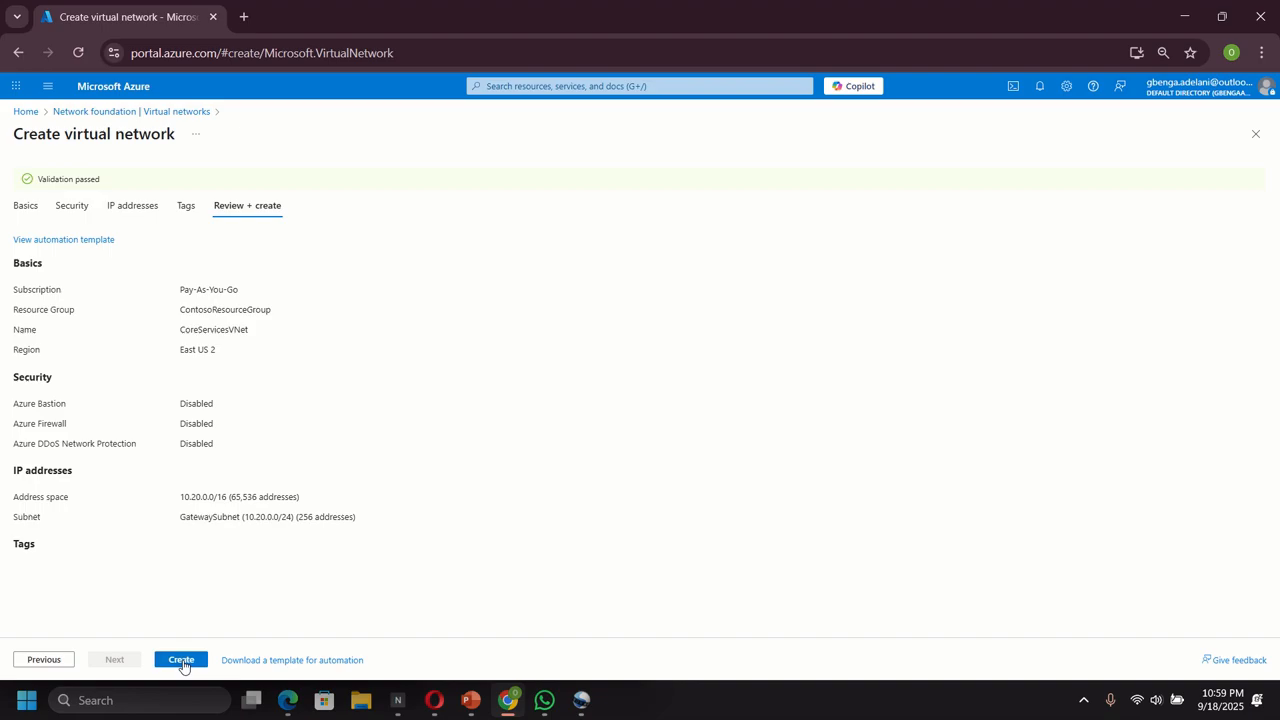
click(181, 661)
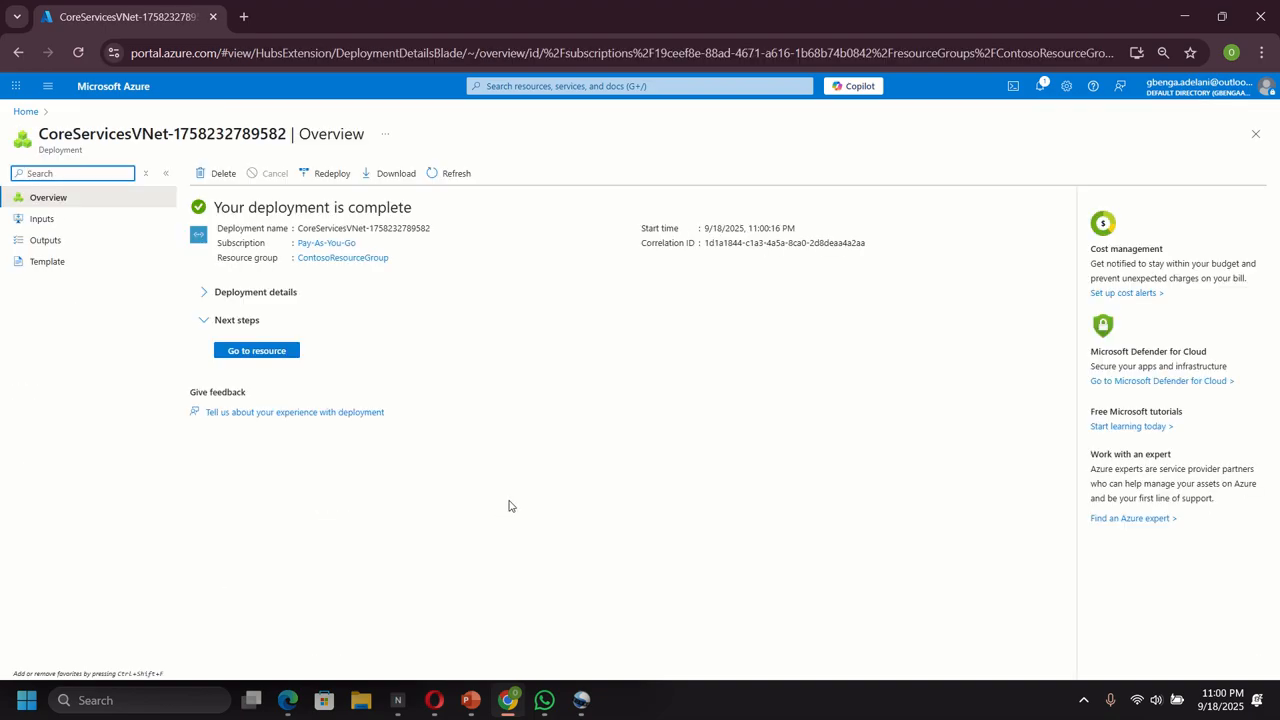
Start a new virtual network gateway from the ExpressRoute gateways page and name it ContosoServicesVnetGateway
click(528, 86)
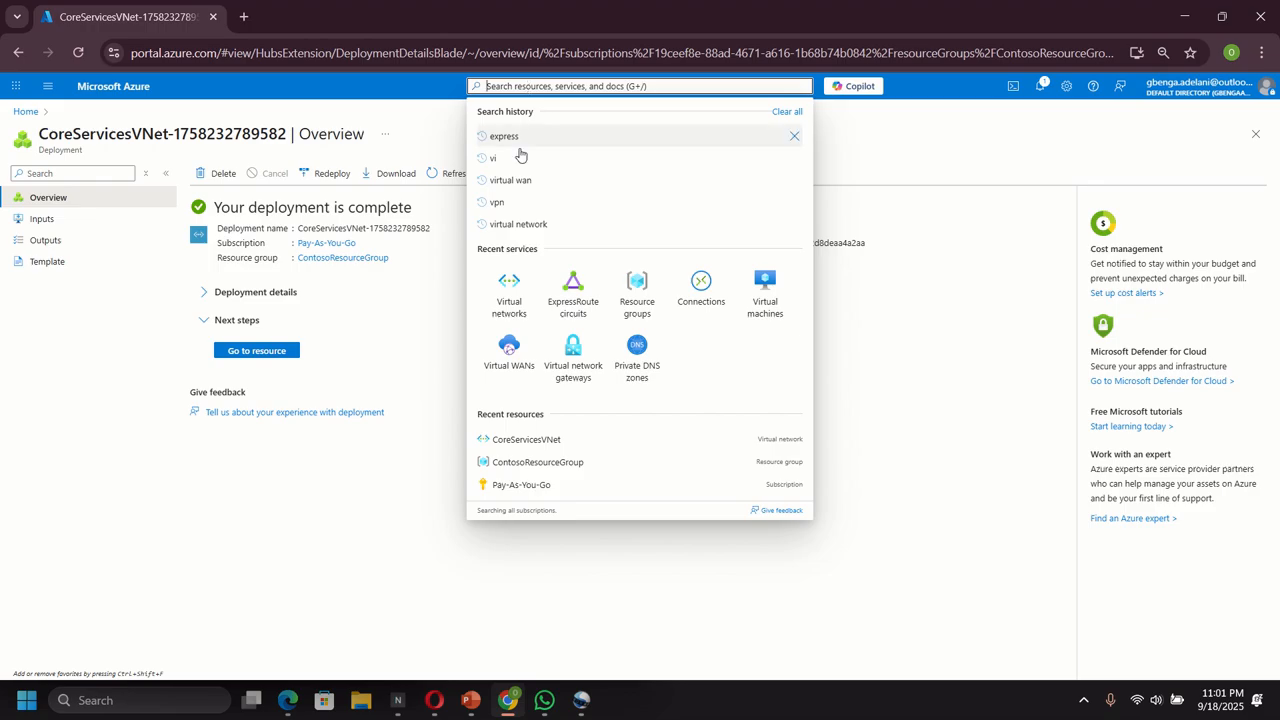
click(573, 378)
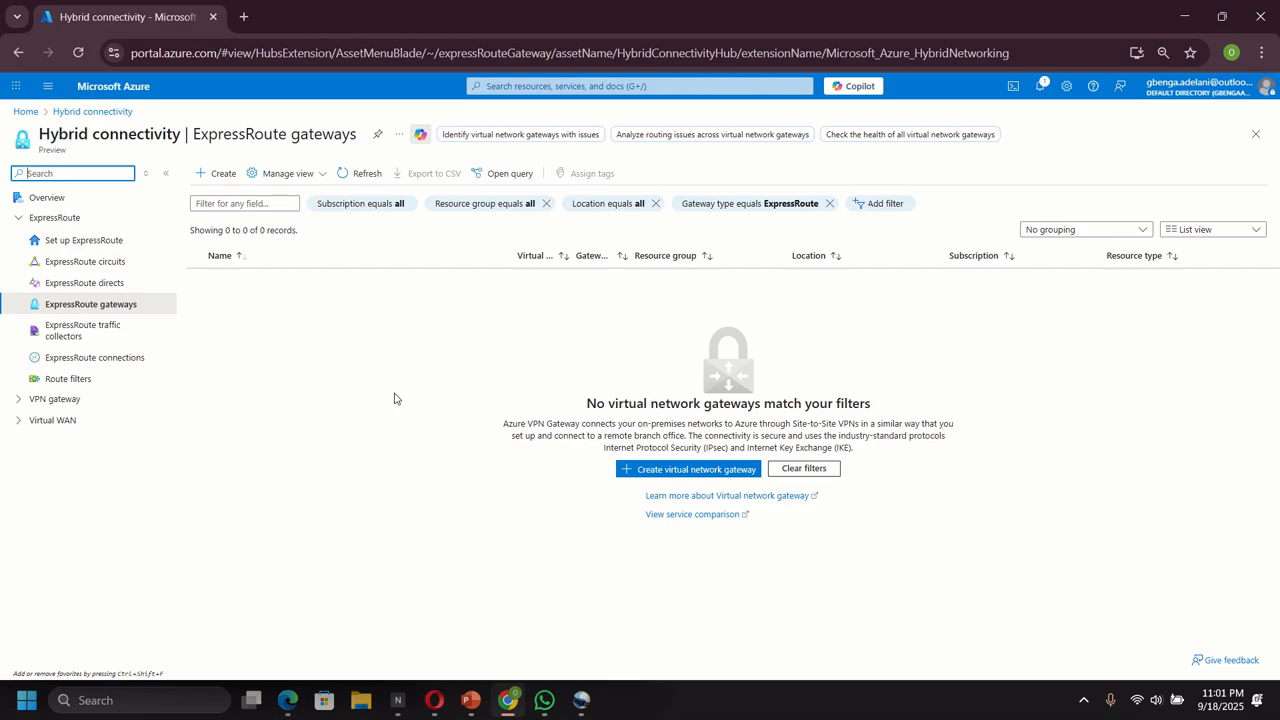
click(221, 176)
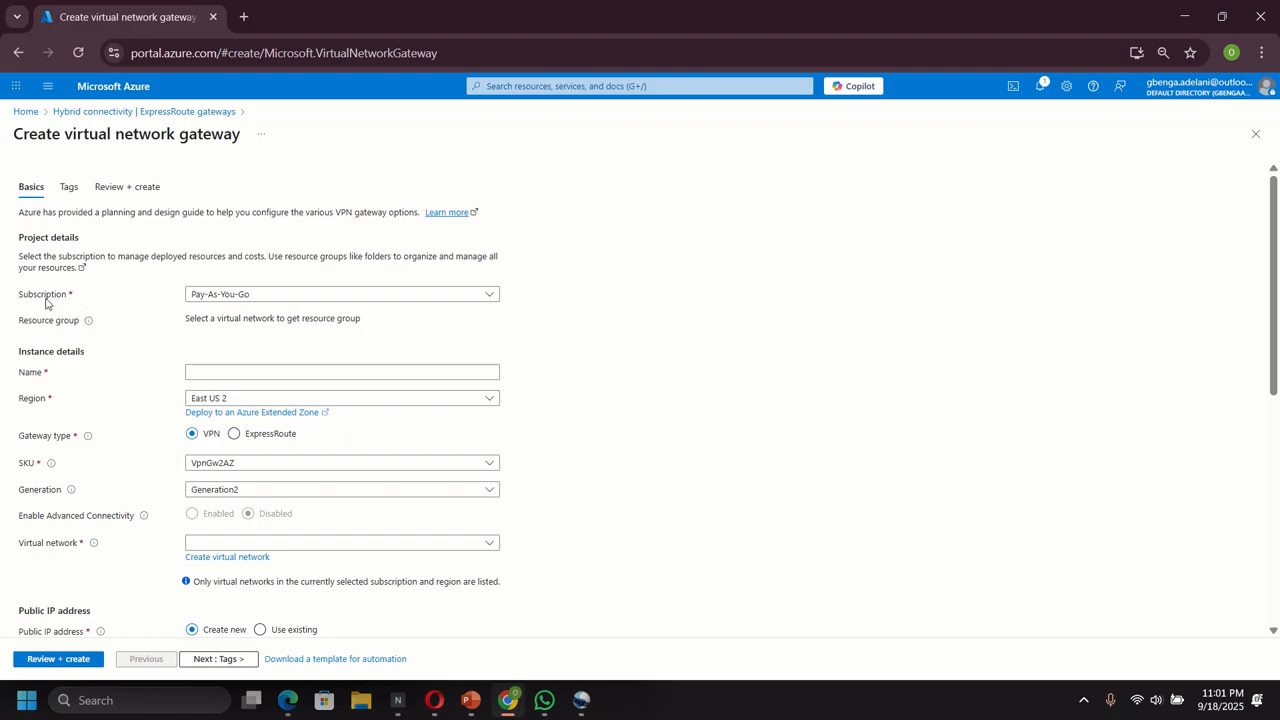
click(40, 381)
click(209, 372)
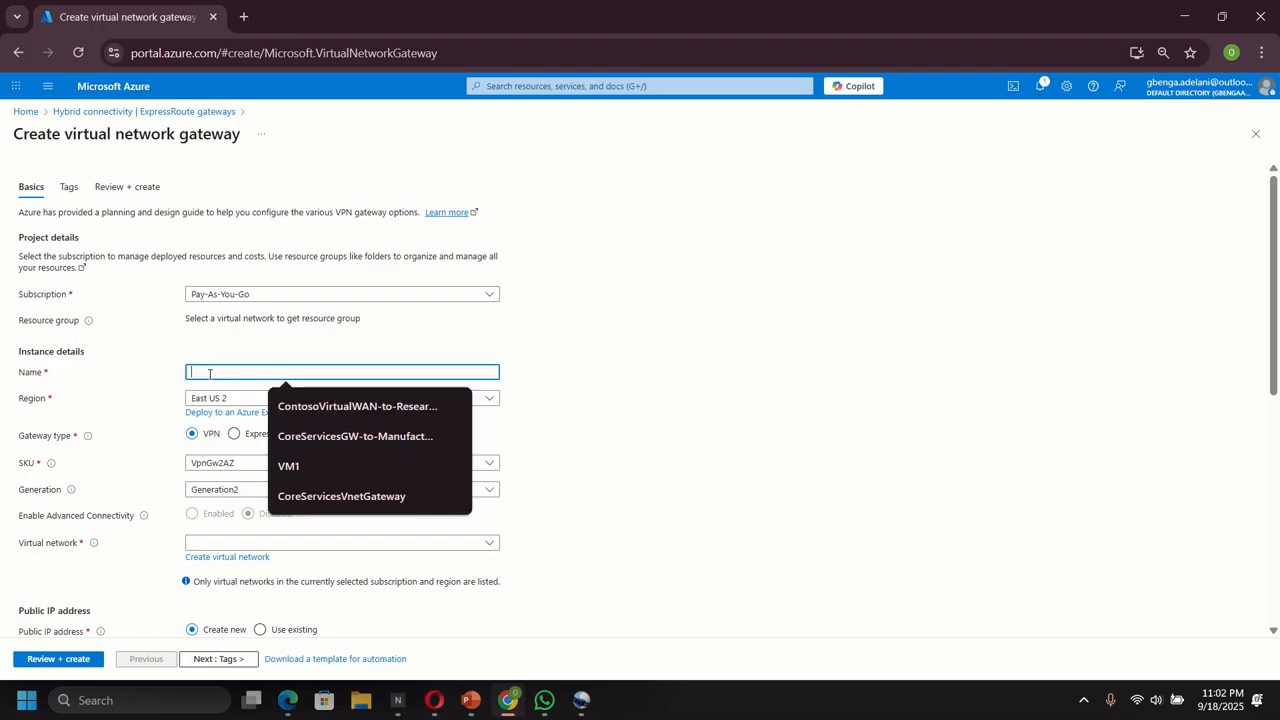
text(C)
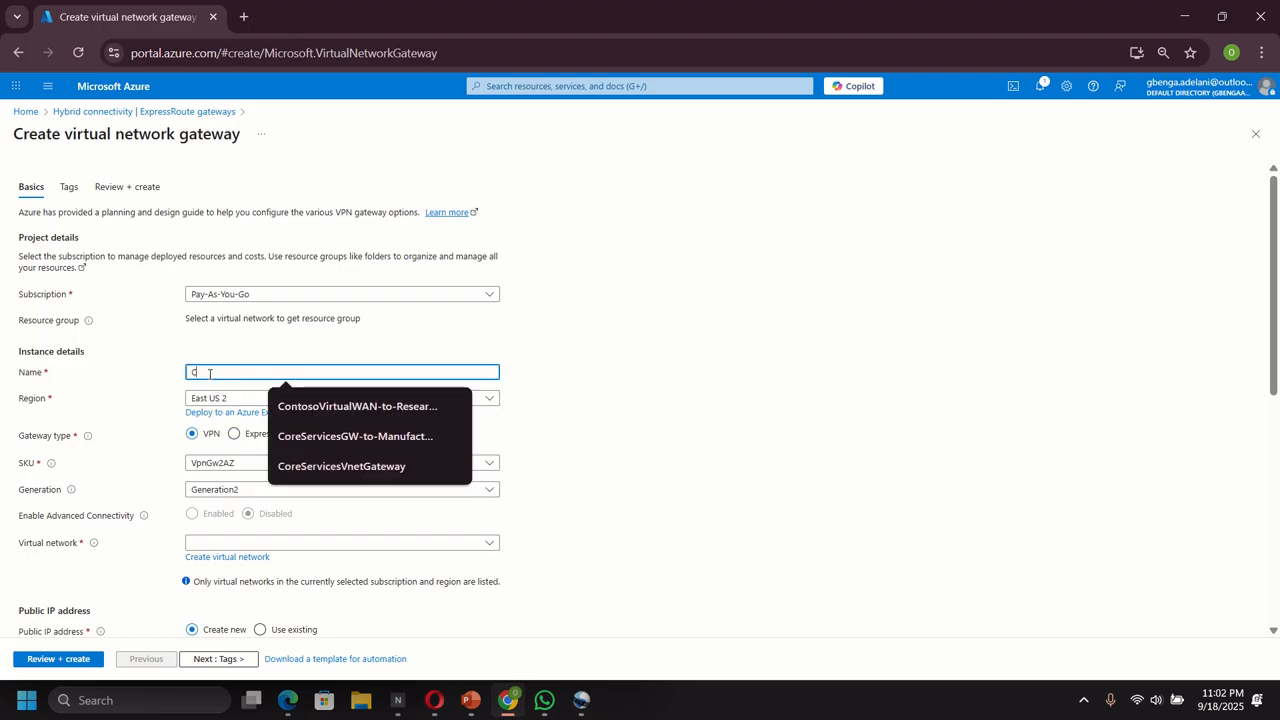
text(on)
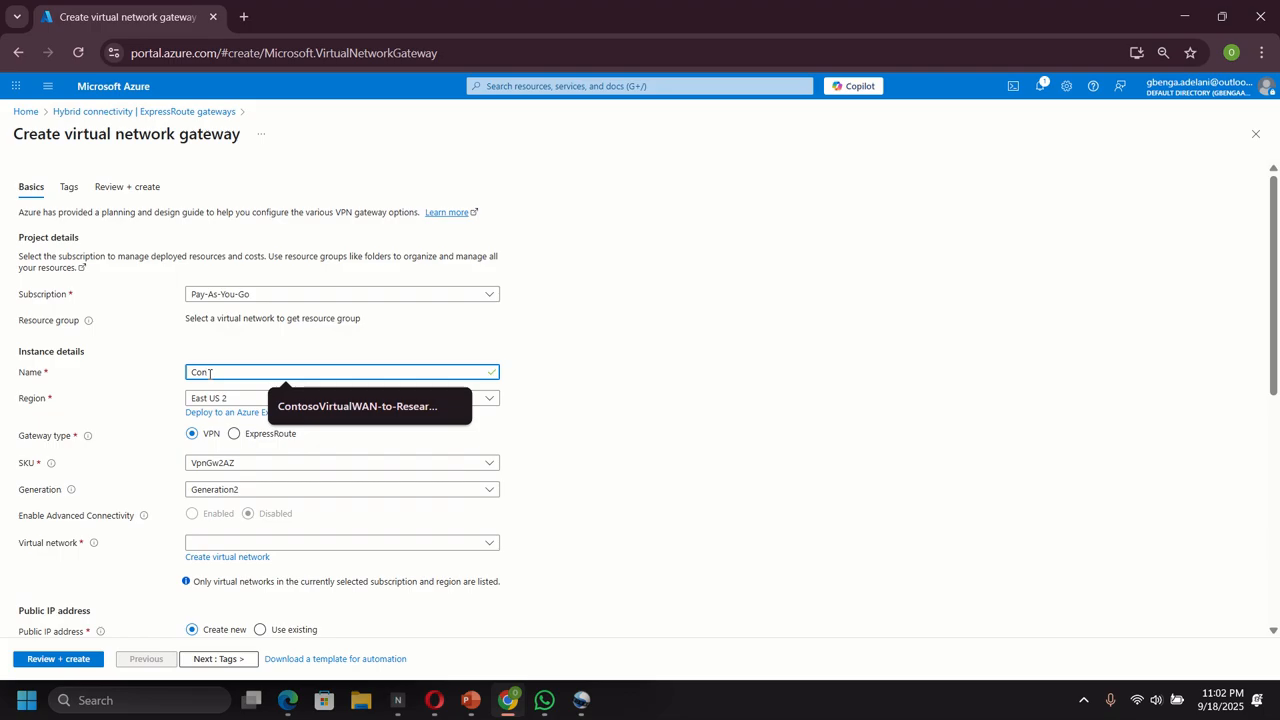
text(tosoServi)
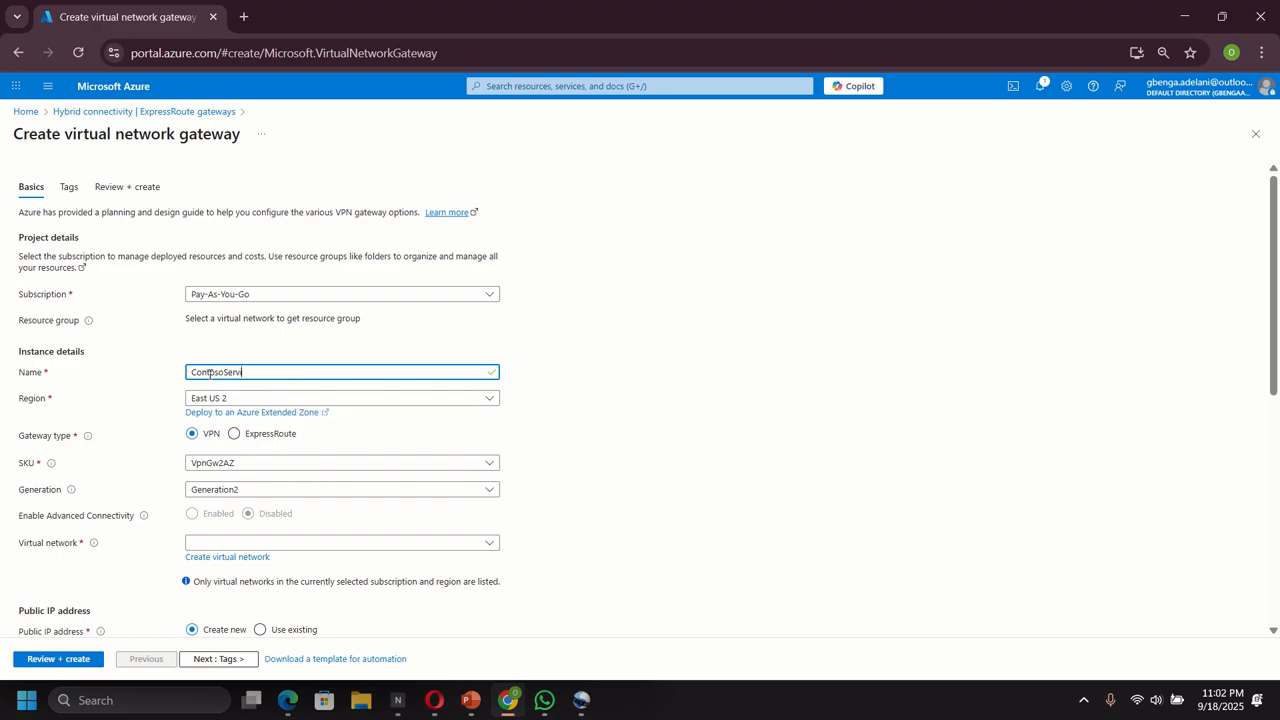
text(cesVnetGateway)
Set the gateway's region to East US
click(250, 398)
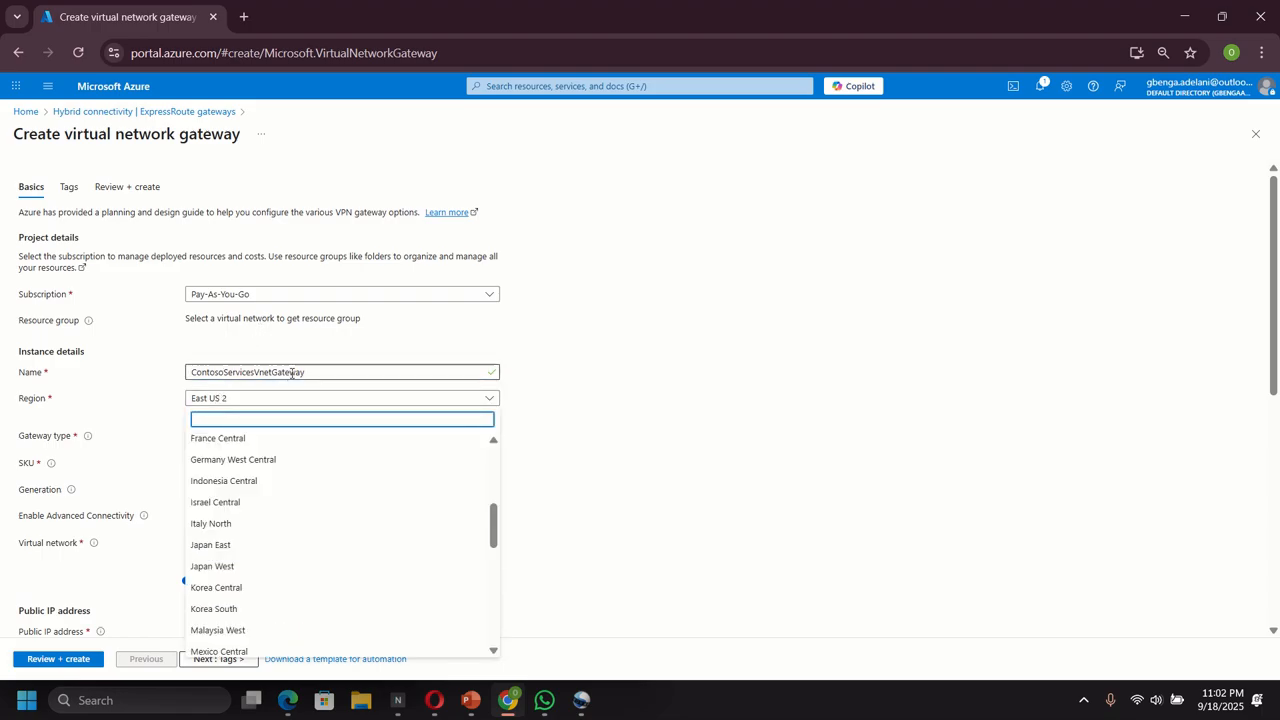
text(east )
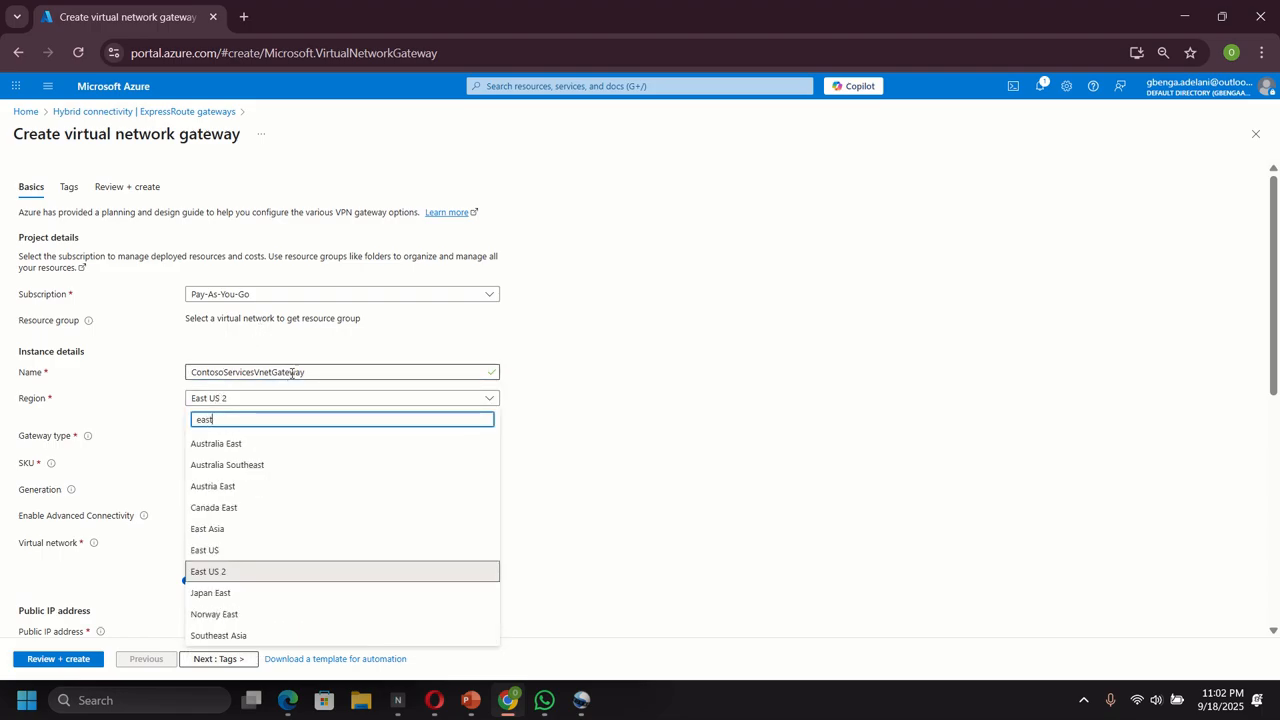
text(us)
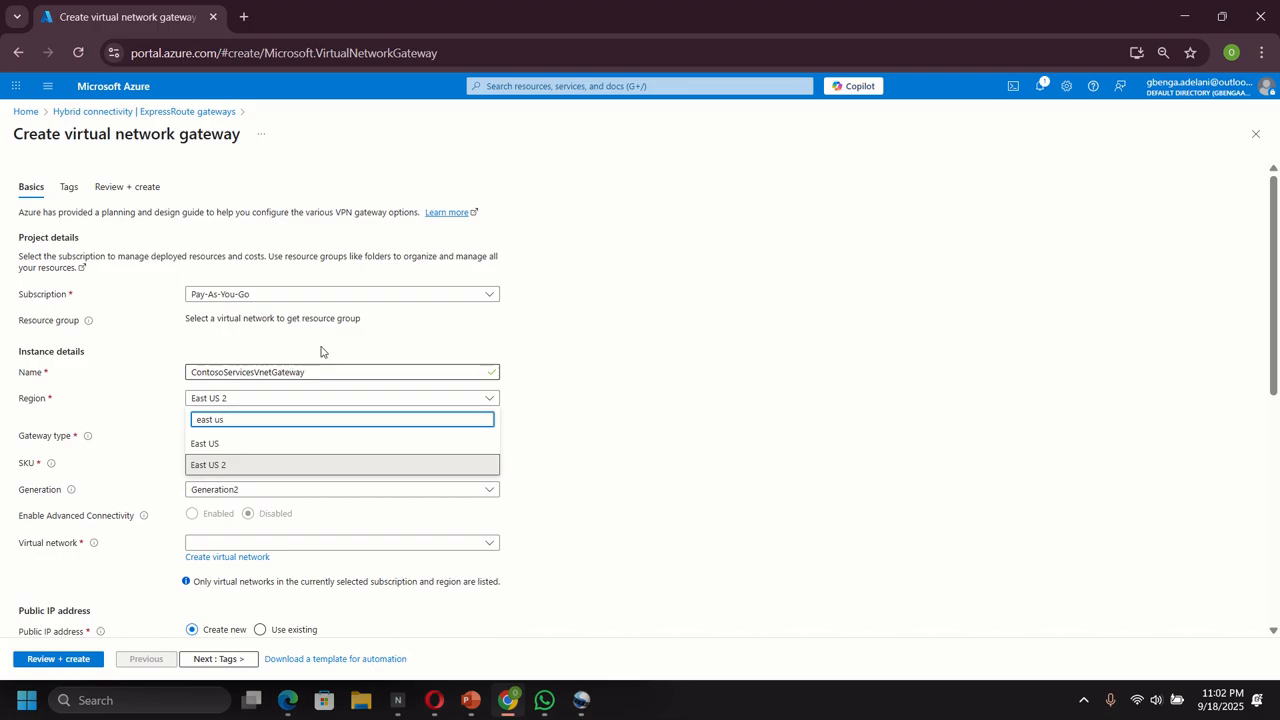
click(291, 444)
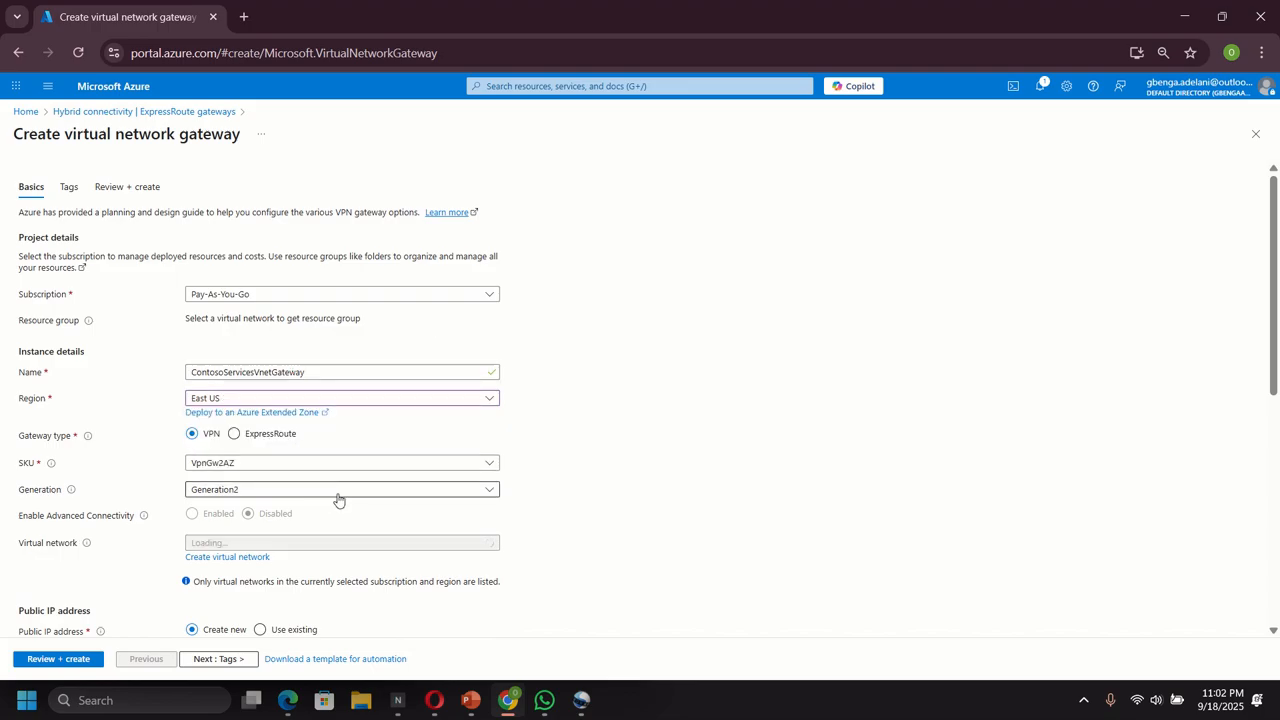
Set the gateway type to ExpressRoute and check which virtual networks can be associated with the gateway
click(236, 439)
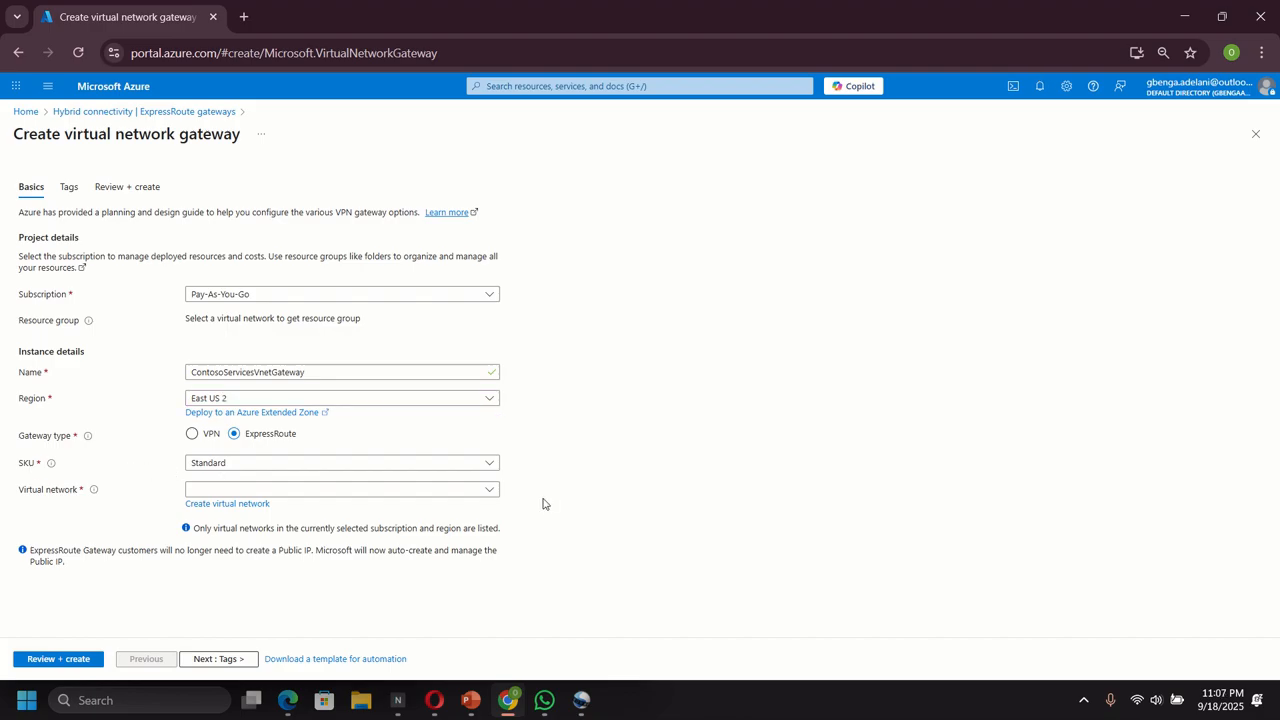
click(474, 492)
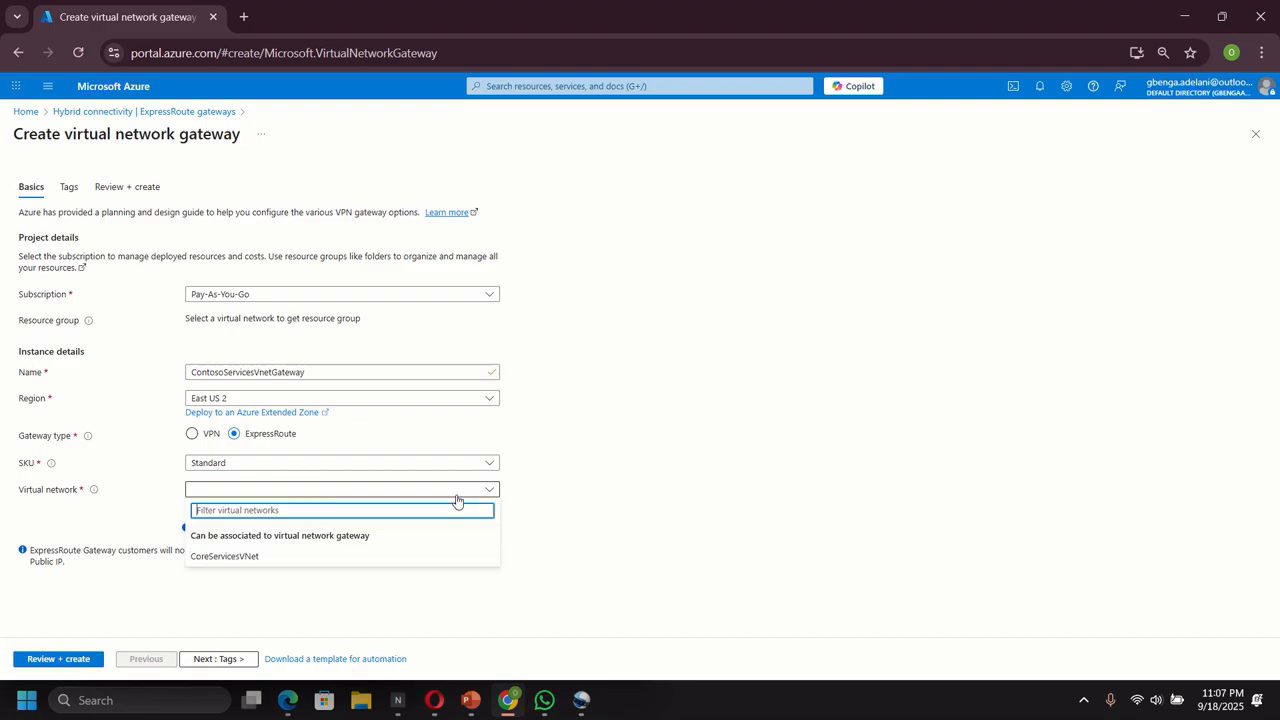
click(536, 490)
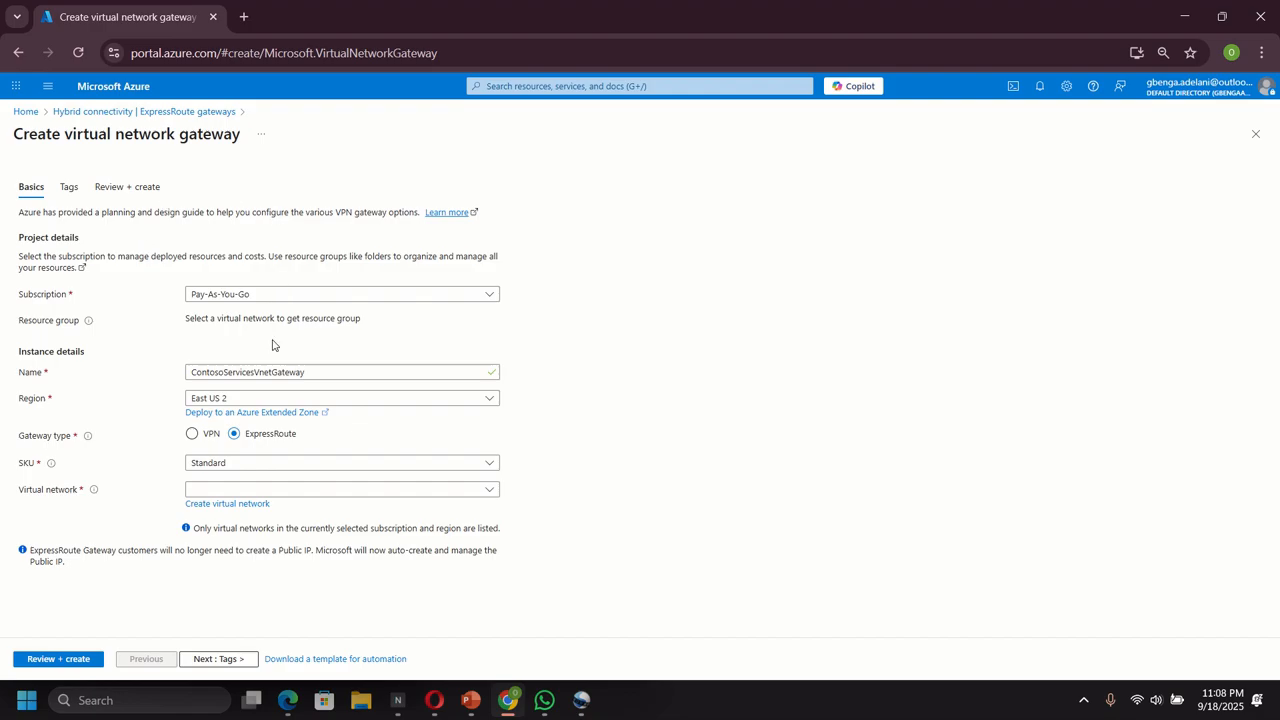
click(298, 490)
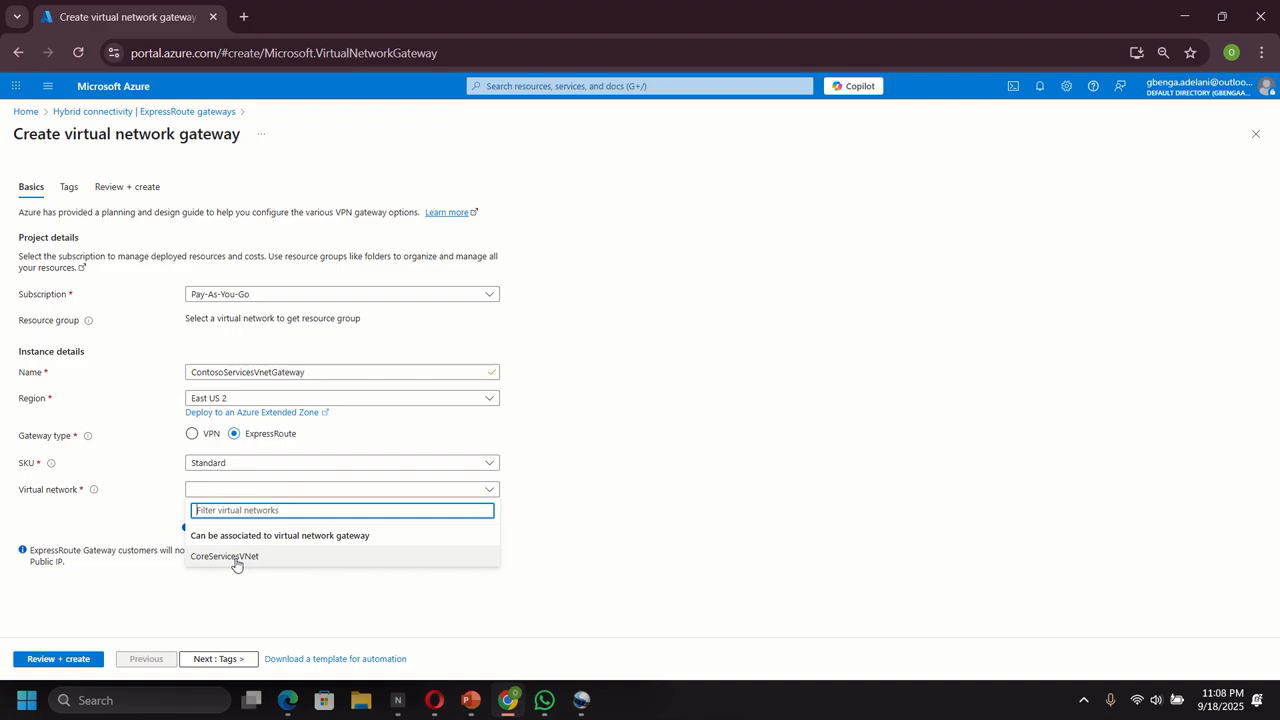
click(576, 524)
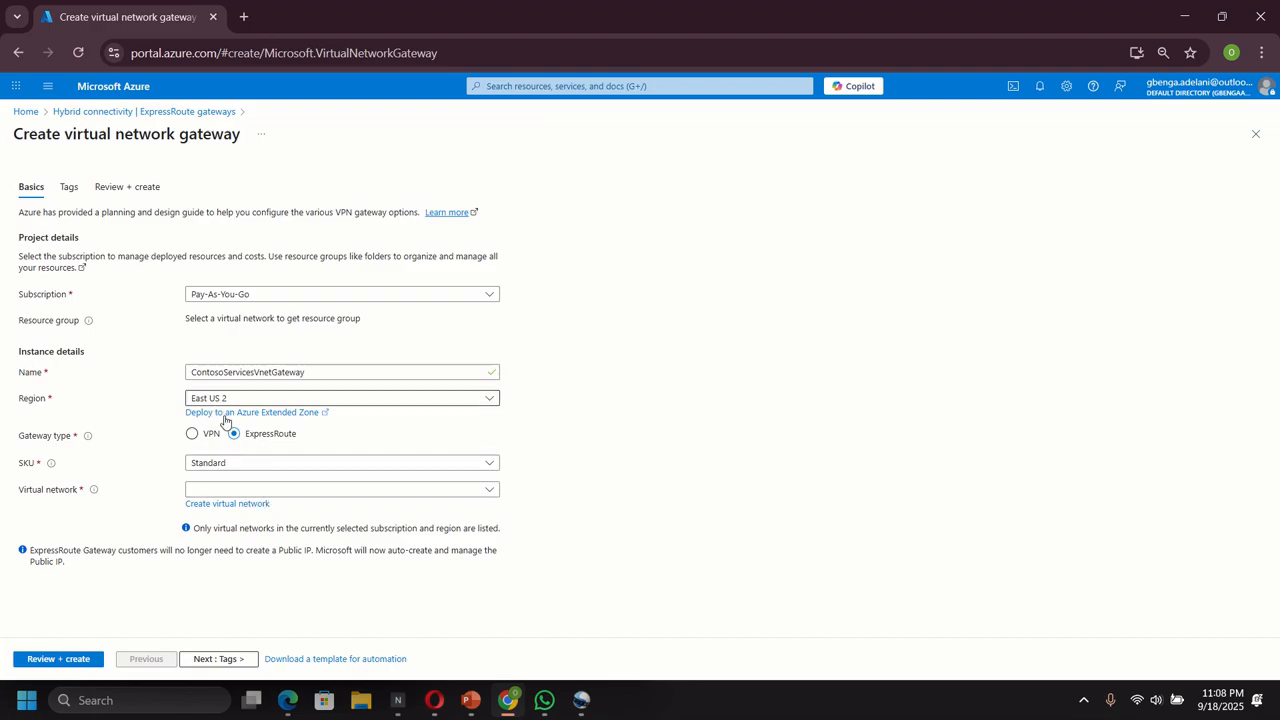
click(268, 490)
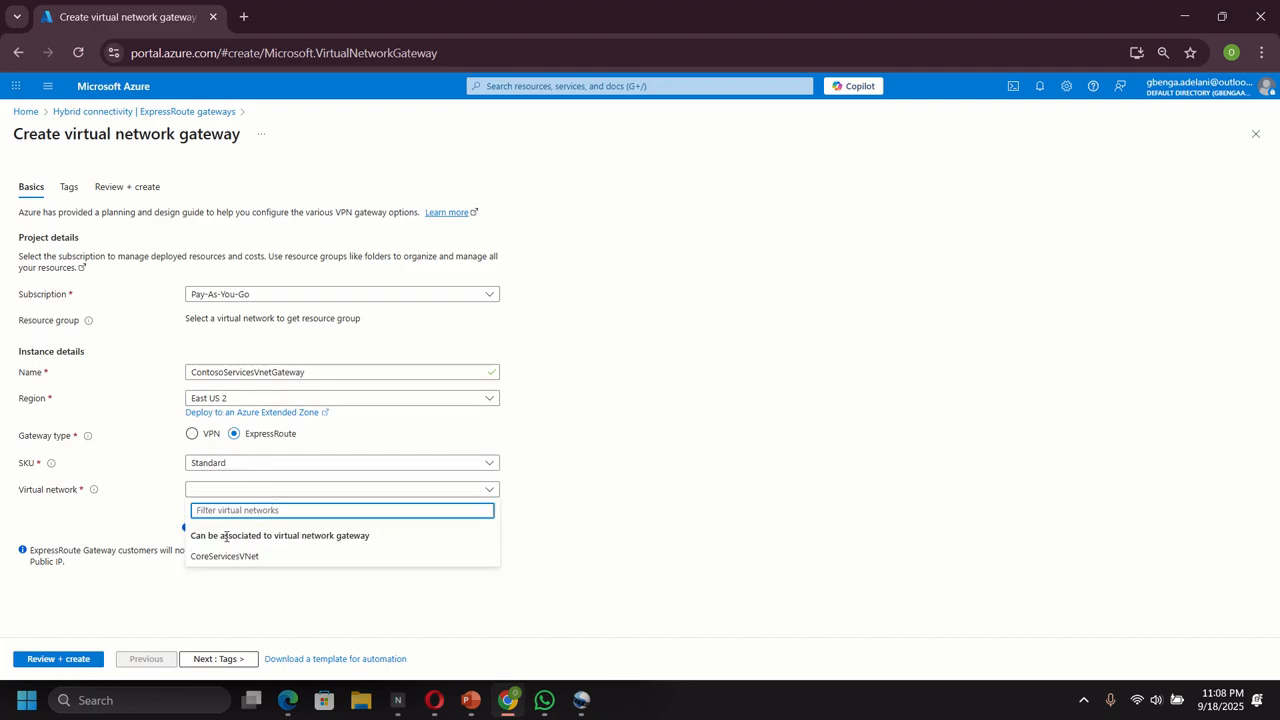
click(586, 469)
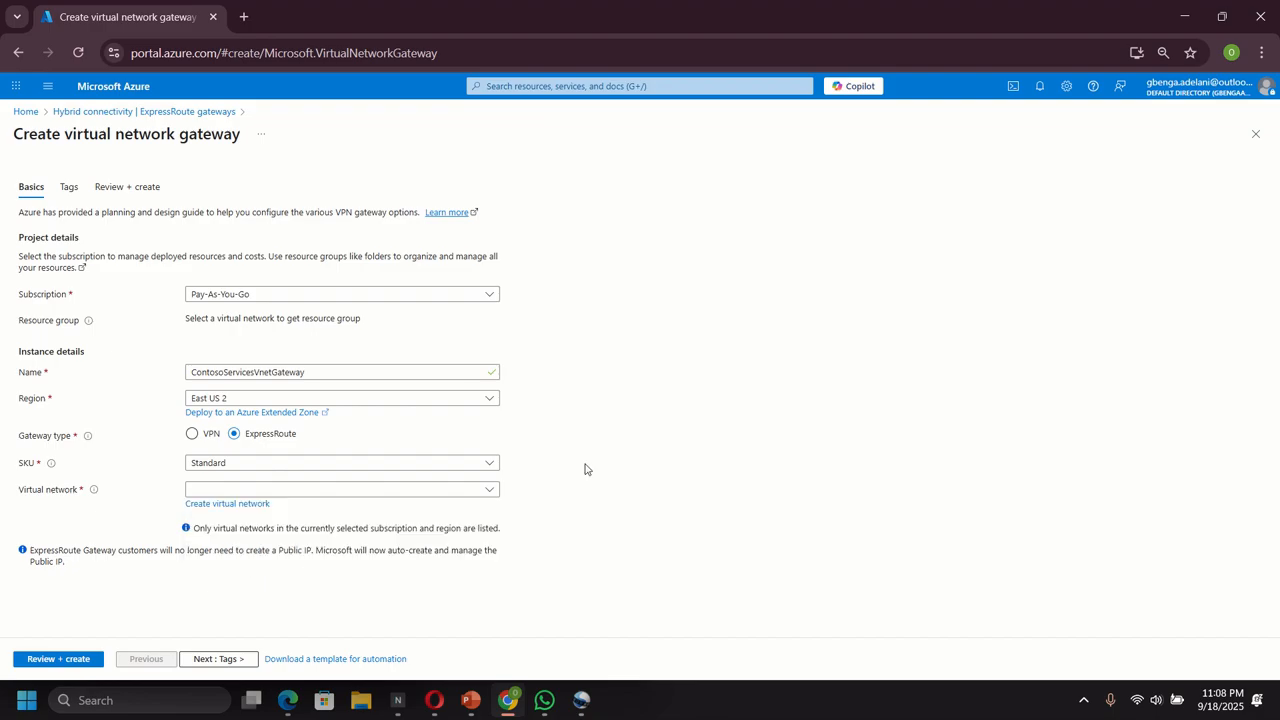
Try the East US region with the ExpressRoute gateway type and check its available virtual networks
click(287, 401)
text(east)
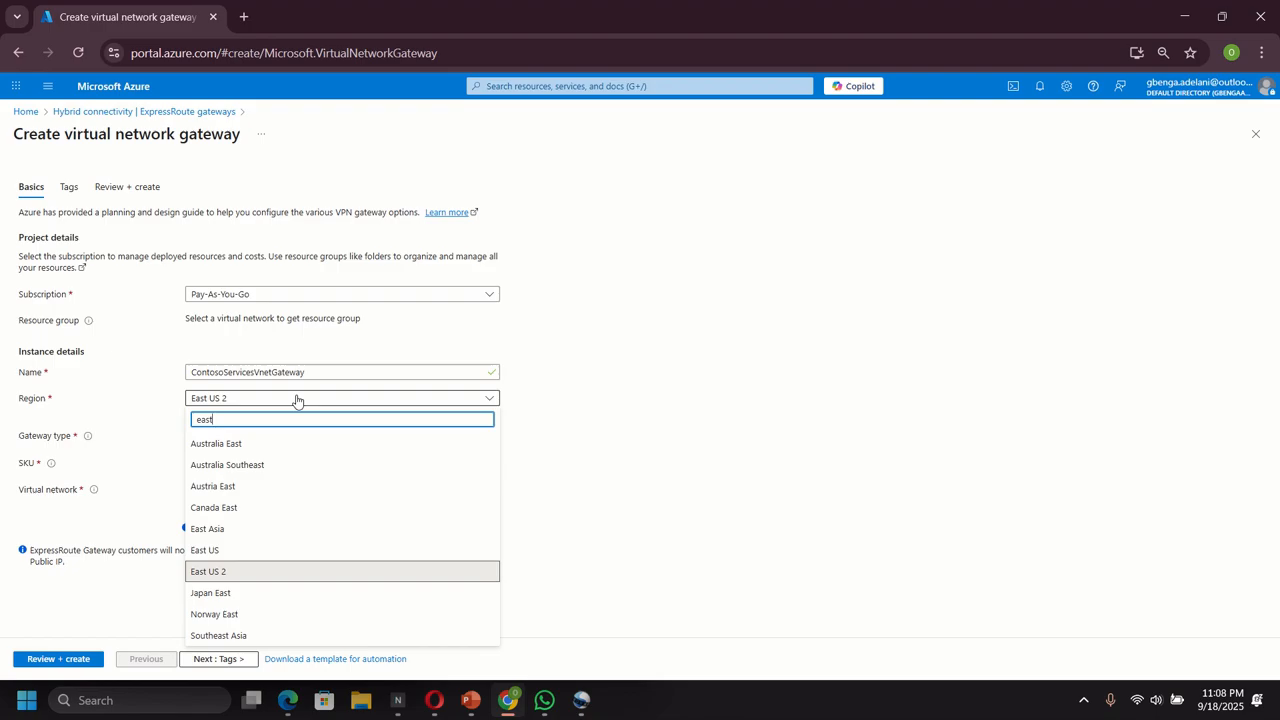
text( us)
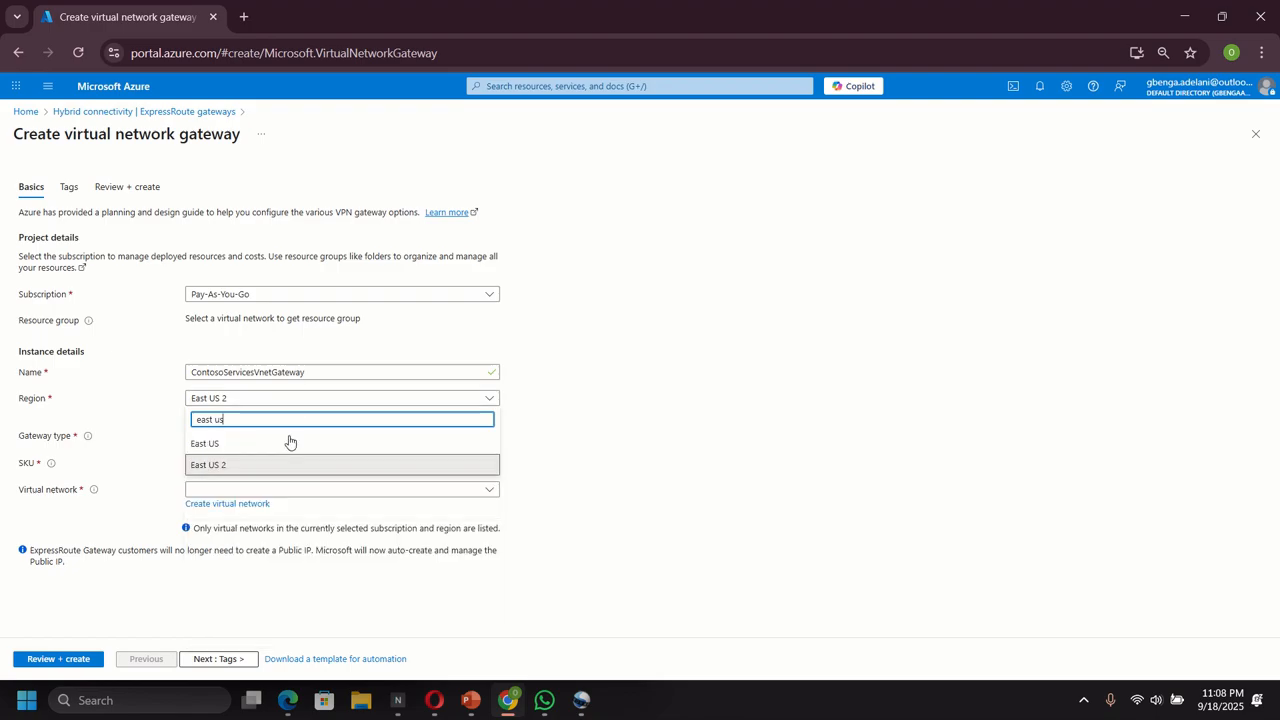
click(287, 449)
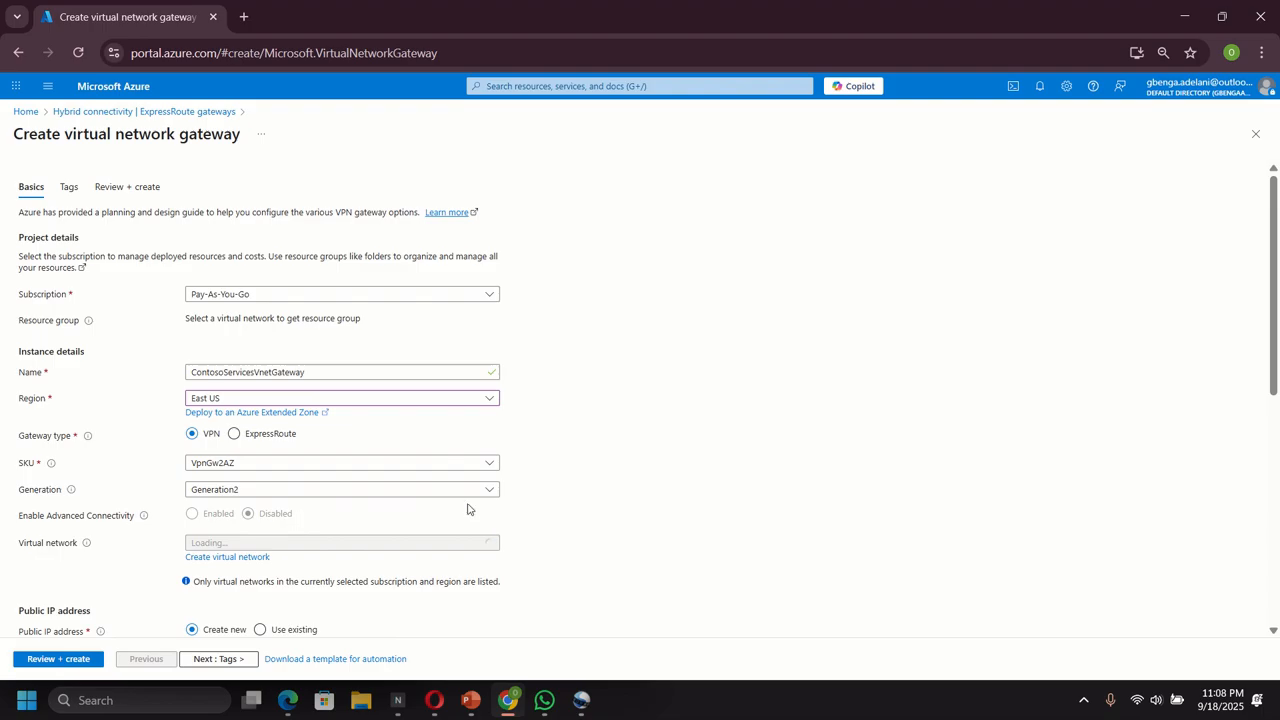
click(233, 436)
click(262, 492)
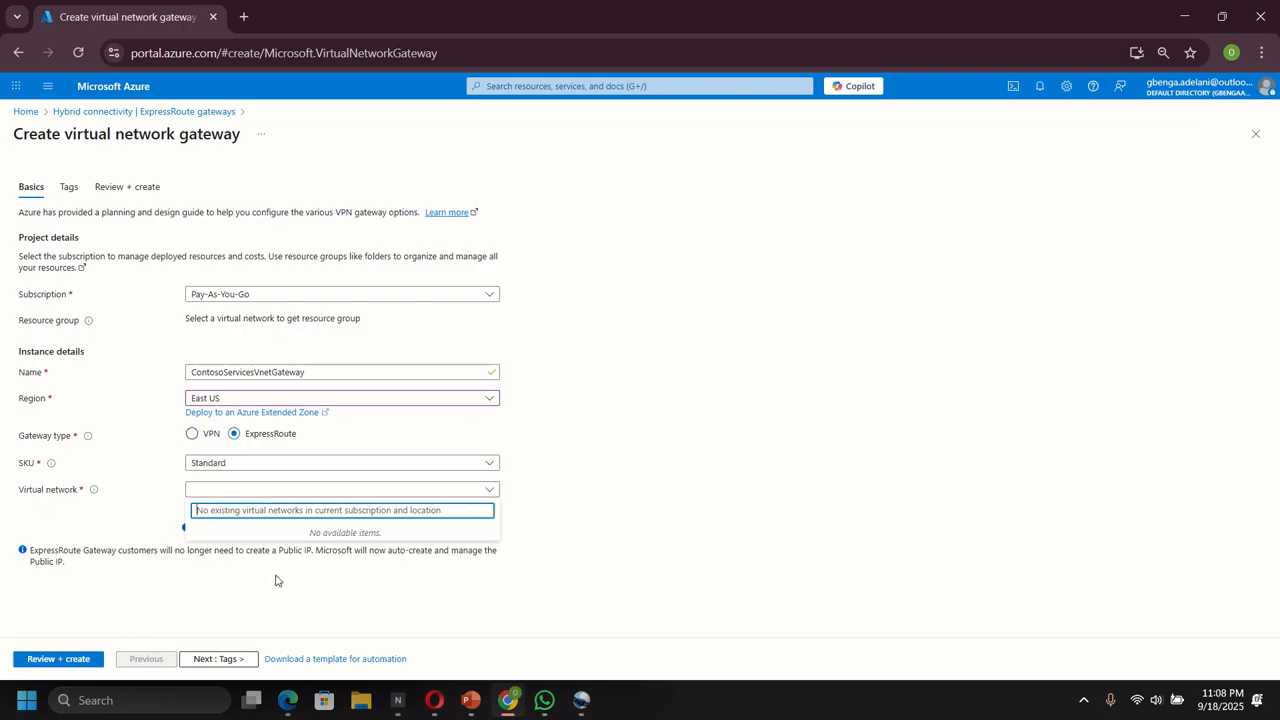
click(686, 555)
click(247, 506)
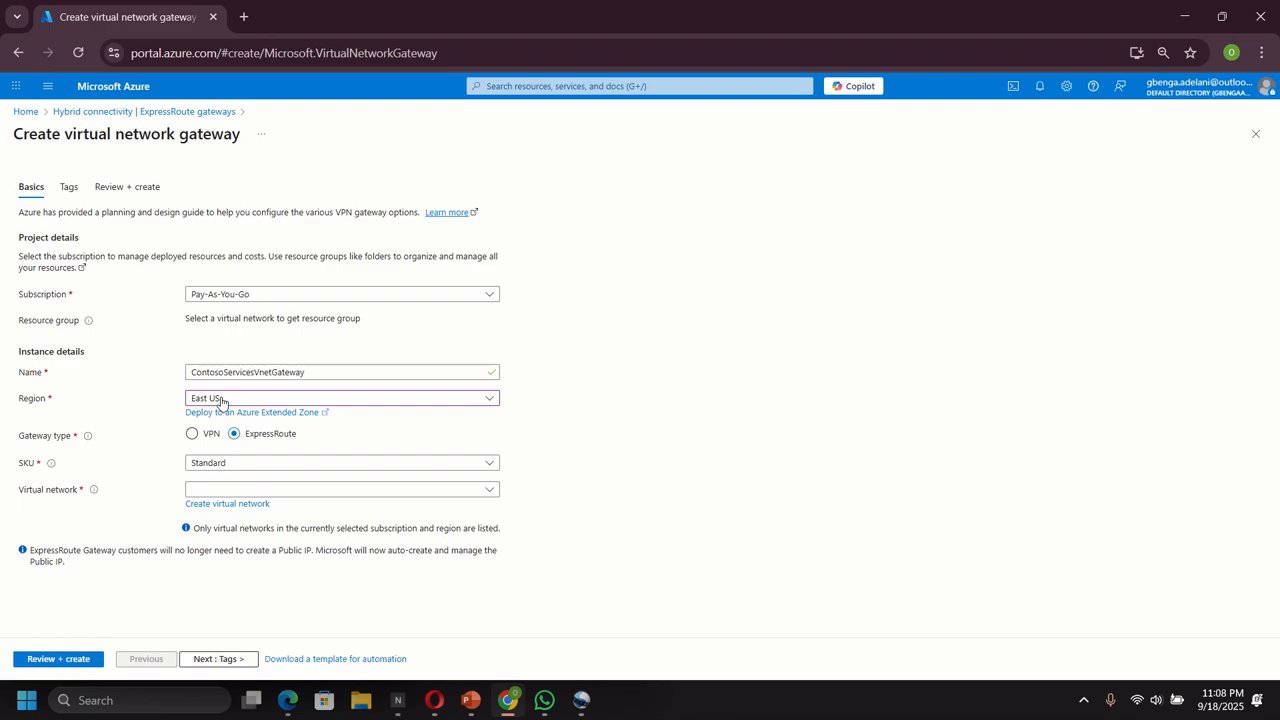
Set the gateway's region to East US 2 and its gateway type to ExpressRoute
click(222, 400)
click(214, 438)
click(213, 440)
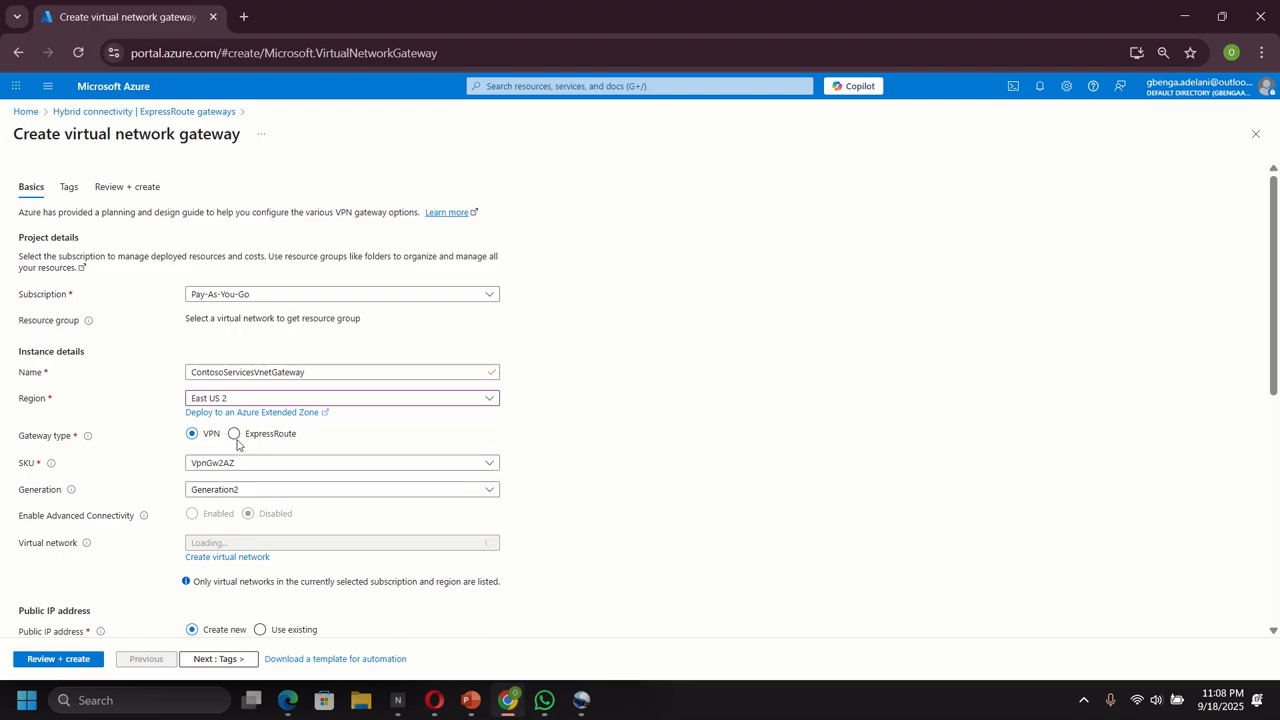
click(235, 436)
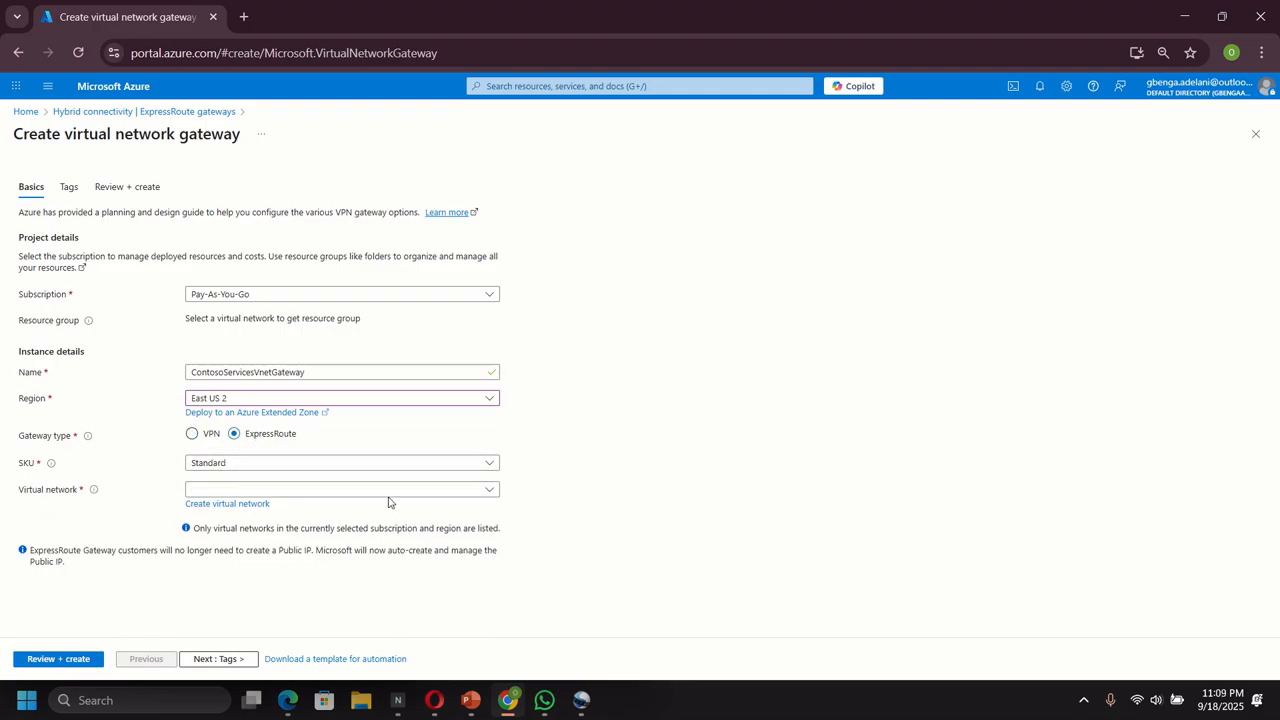
Assign CoreServicesVNet as the gateway's virtual network, and validate and create the gateway
click(388, 491)
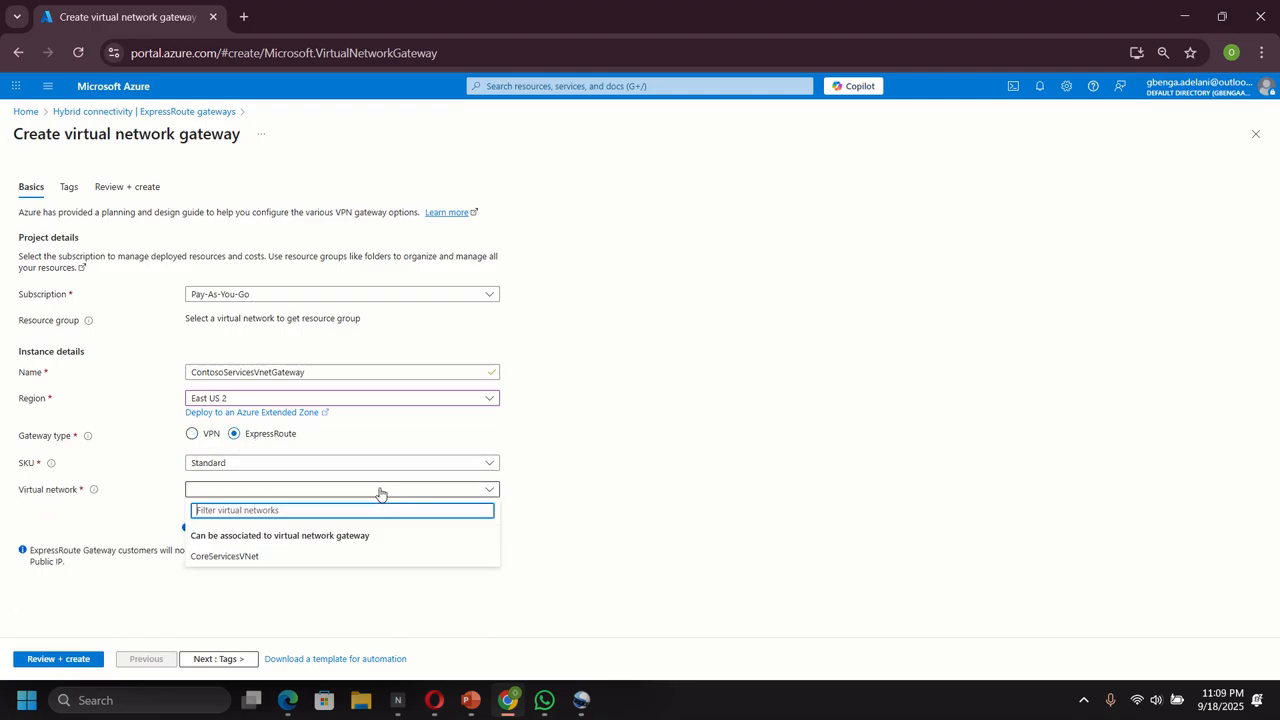
click(235, 557)
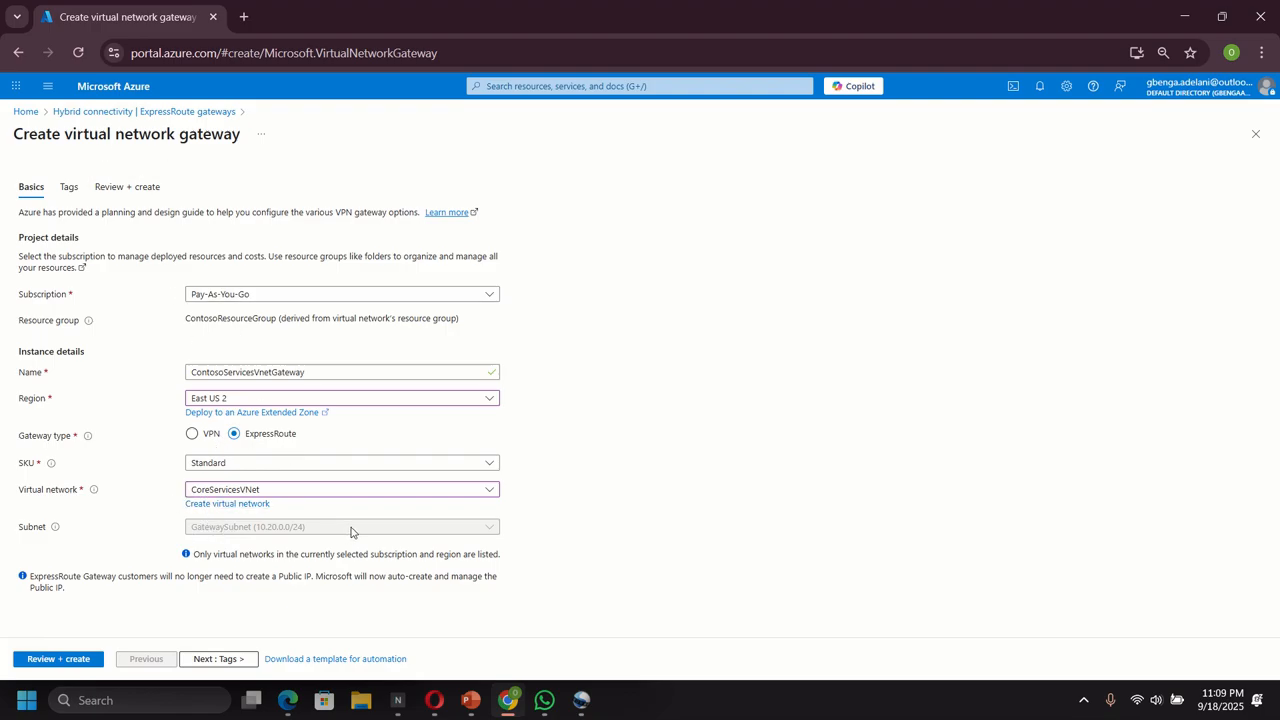
click(50, 660)
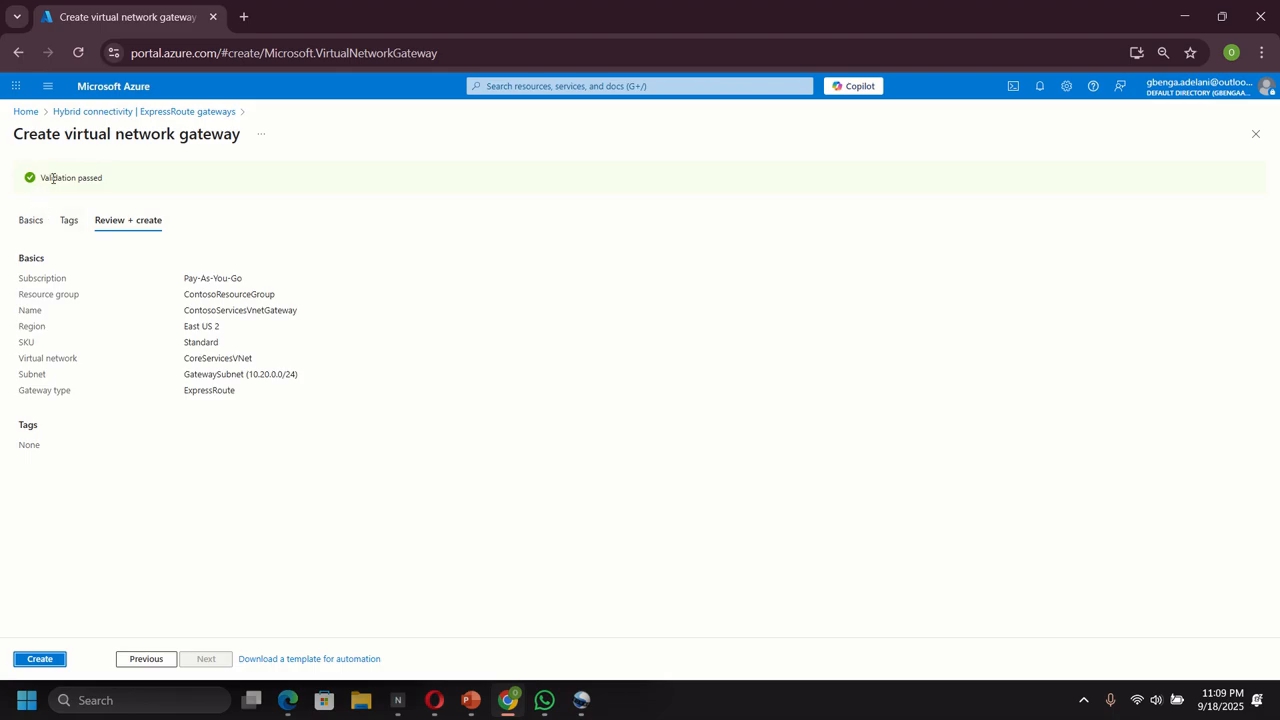
click(50, 651)
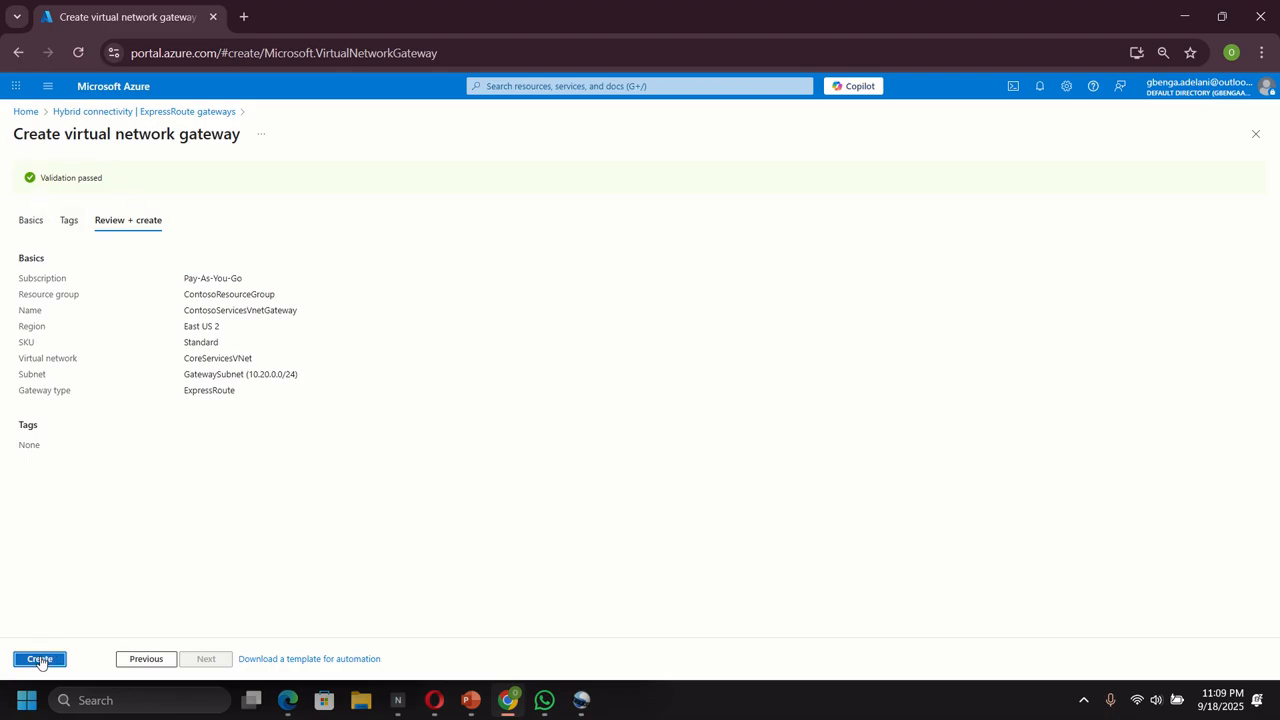